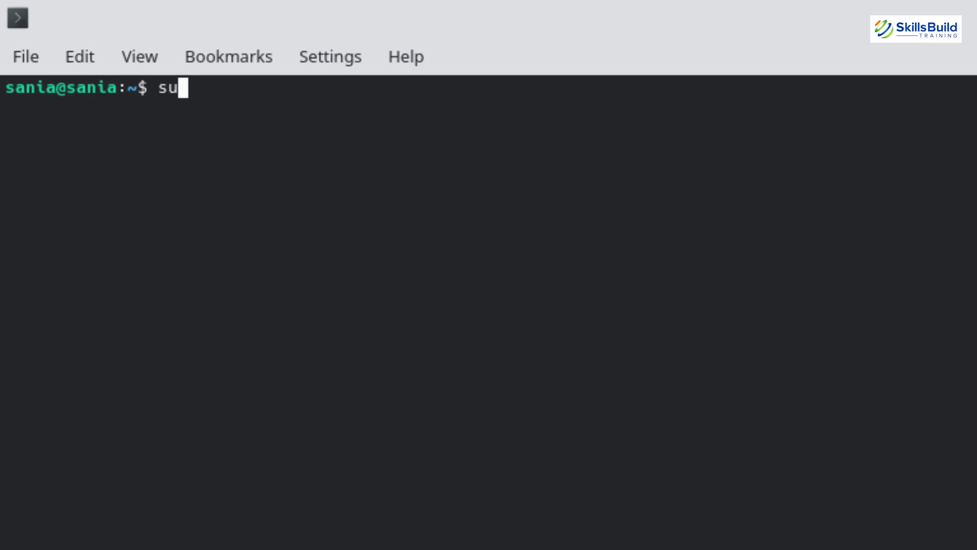
# - Refresh the package lists with sudo apt update, entering the administrator password
pyautogui.write('t')
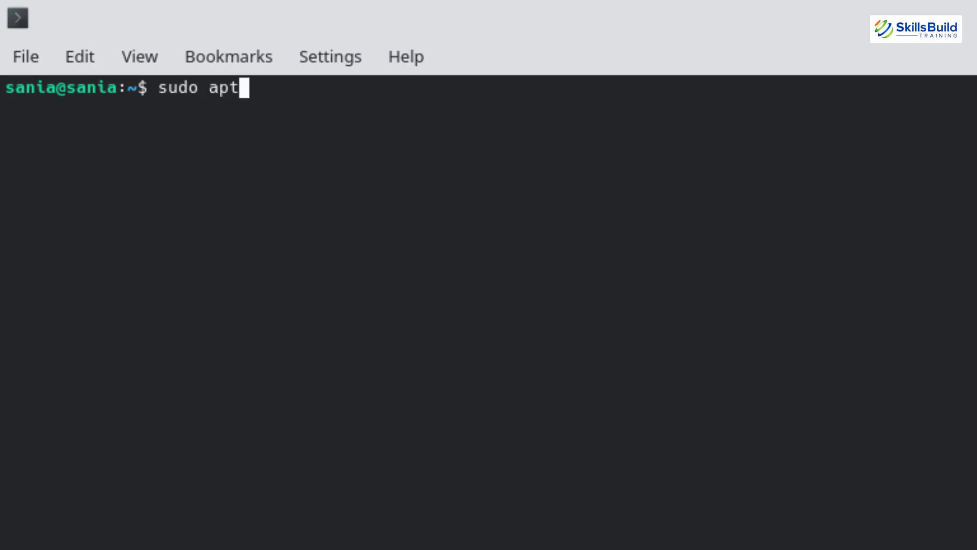
pyautogui.write(' update')
pyautogui.press('Return')
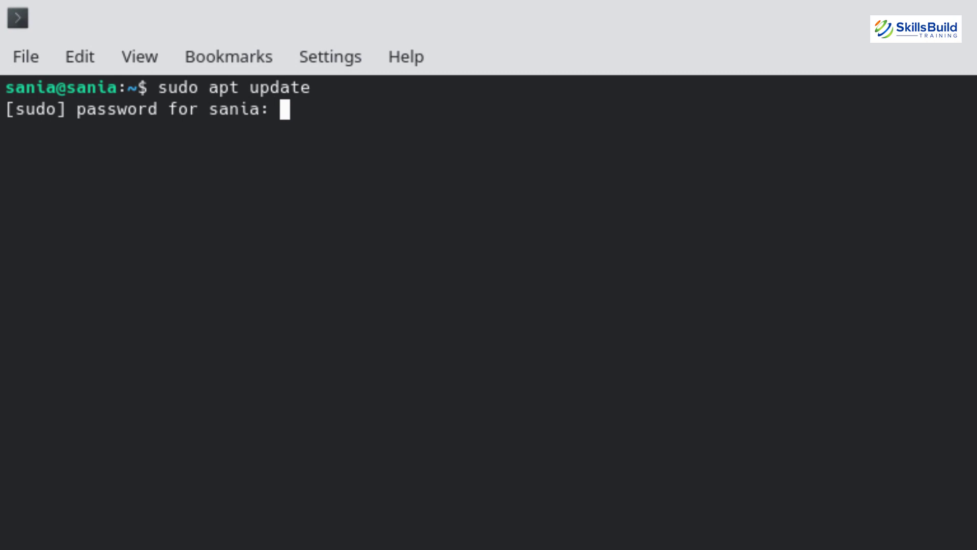
pyautogui.press('Return')
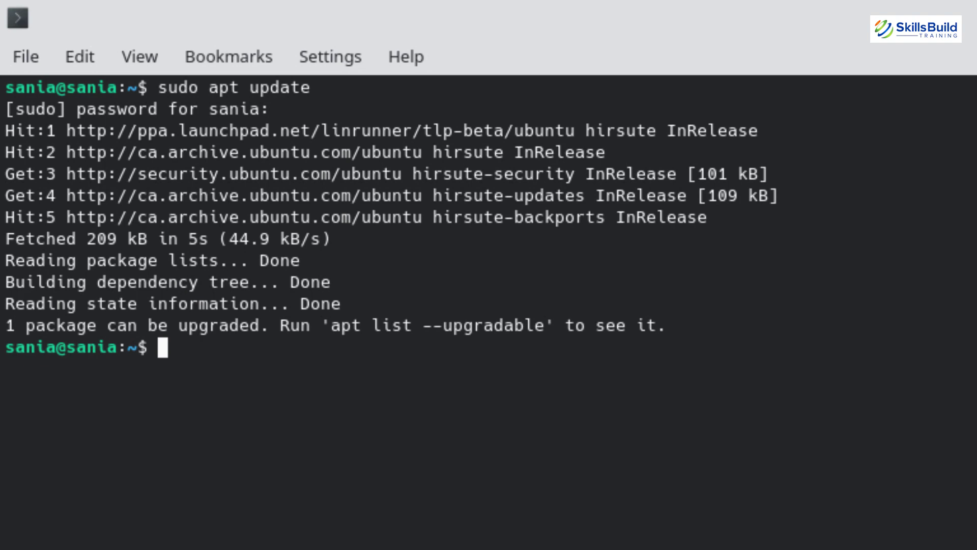
# - Run sudo apt upgrade, which reports 0 upgraded, then close the terminal
pyautogui.write('sudo apt')
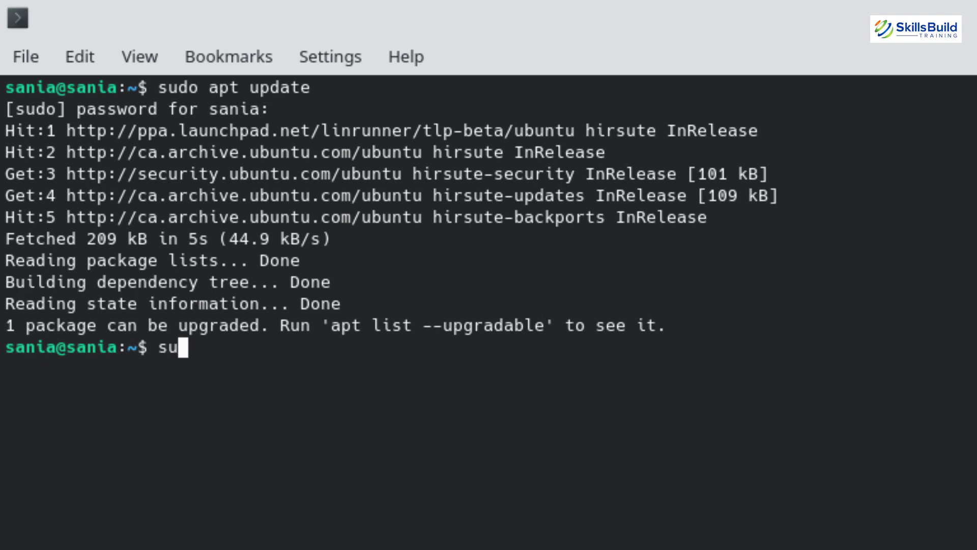
pyautogui.write(' up')
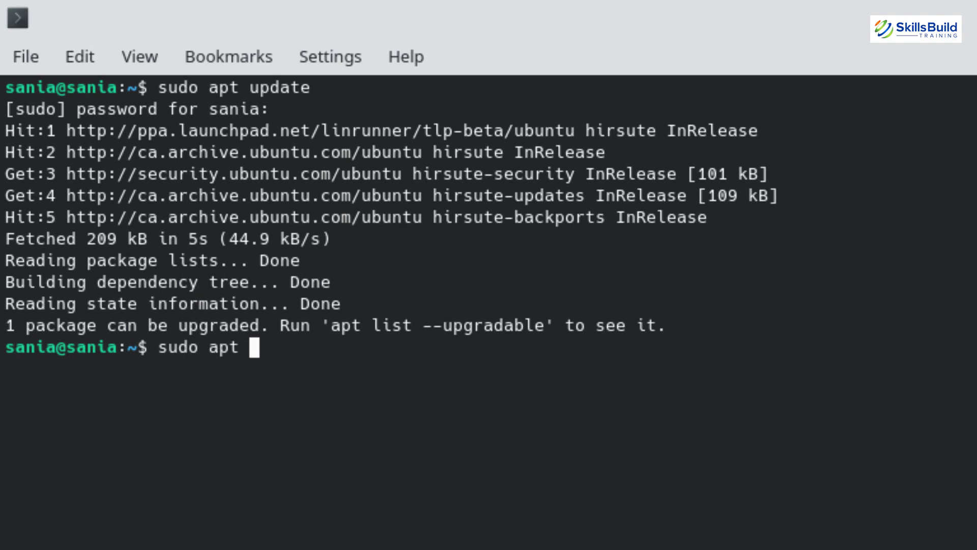
pyautogui.write('grade')
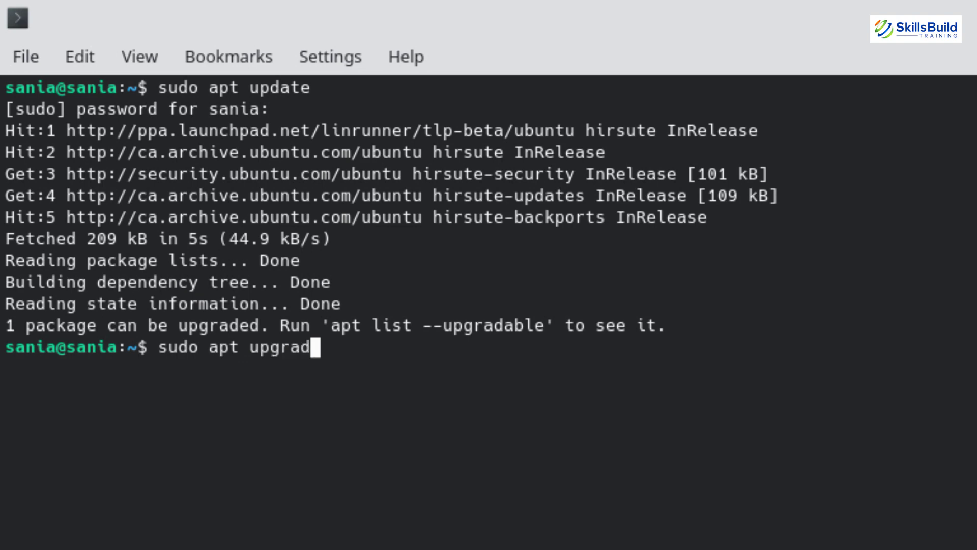
pyautogui.press('Return')
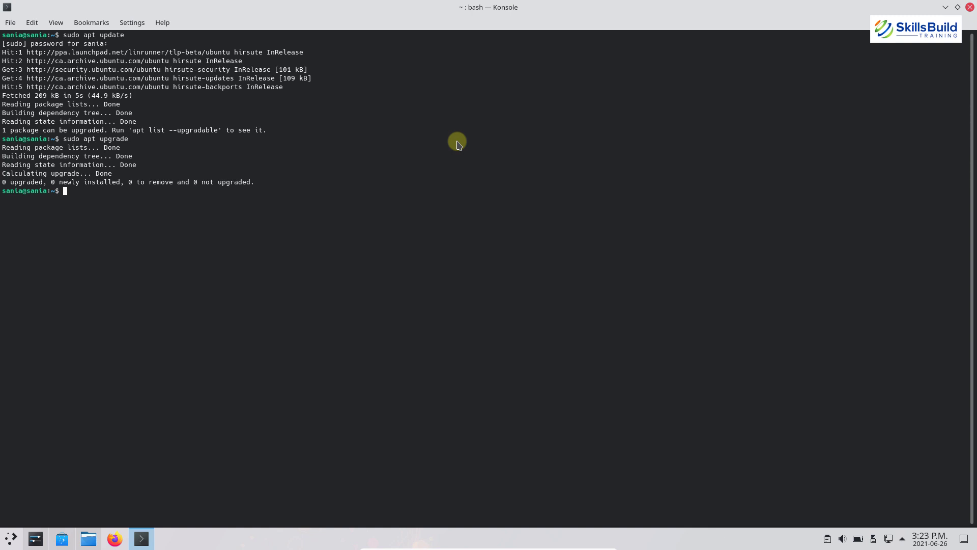
pyautogui.hotkey('ctrl', 'd')
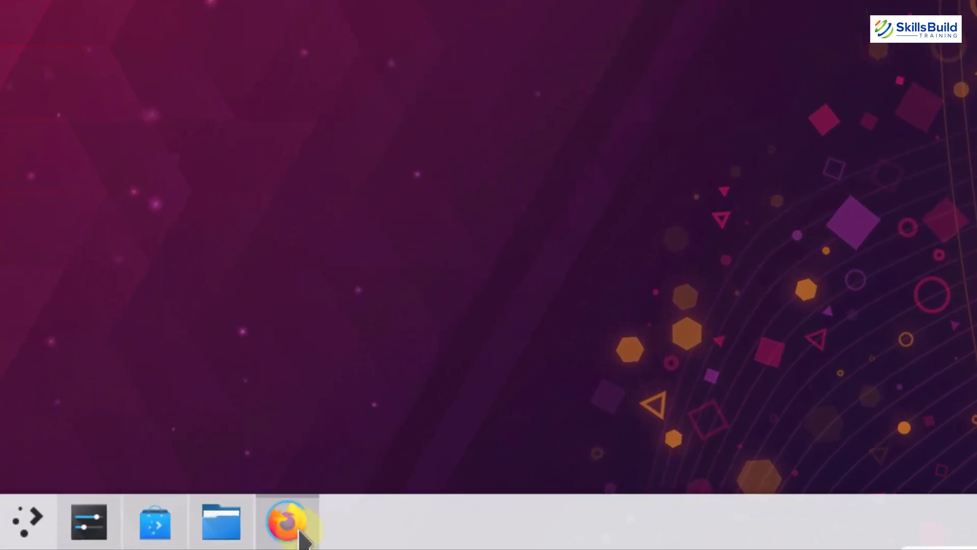
# - Launch Firefox from the taskbar and open its Settings page on the General section
pyautogui.click(299, 532)
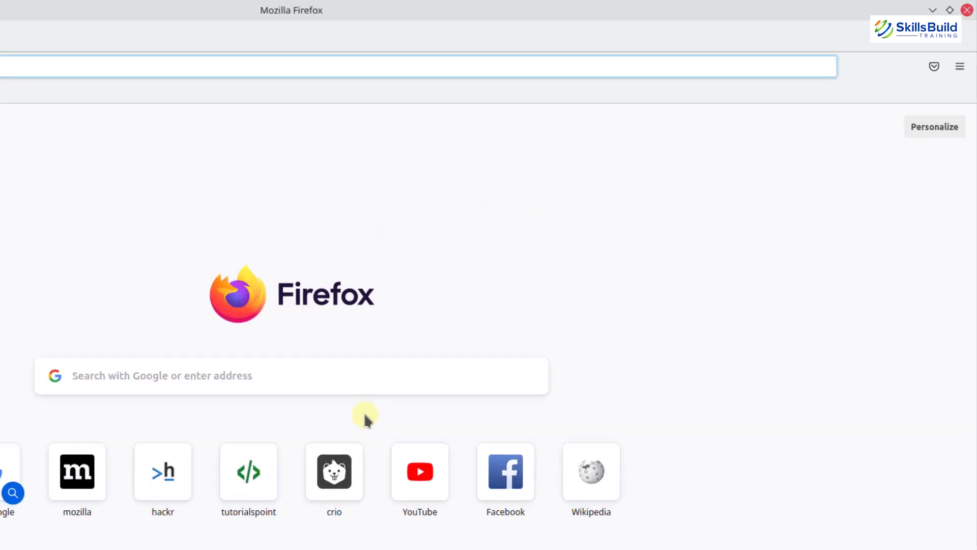
pyautogui.click(964, 47)
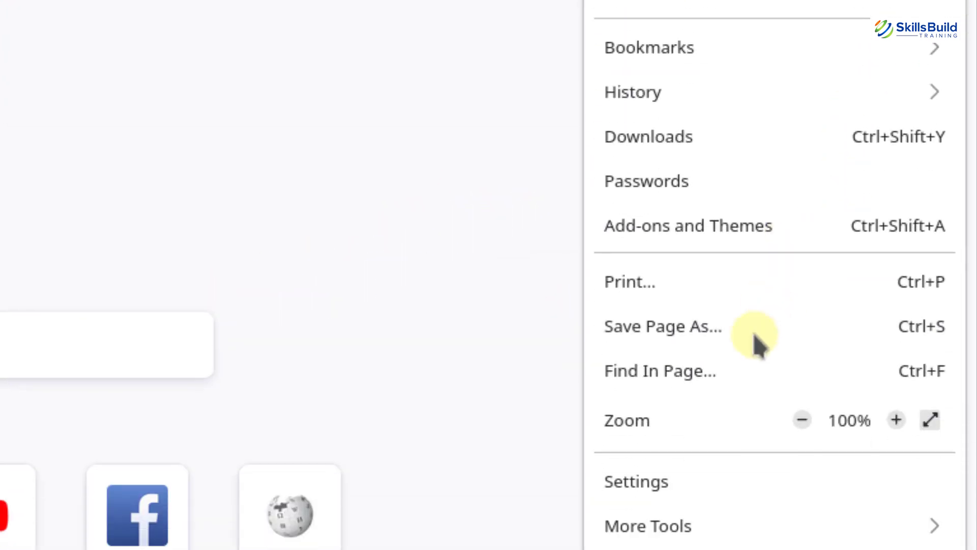
pyautogui.click(704, 371)
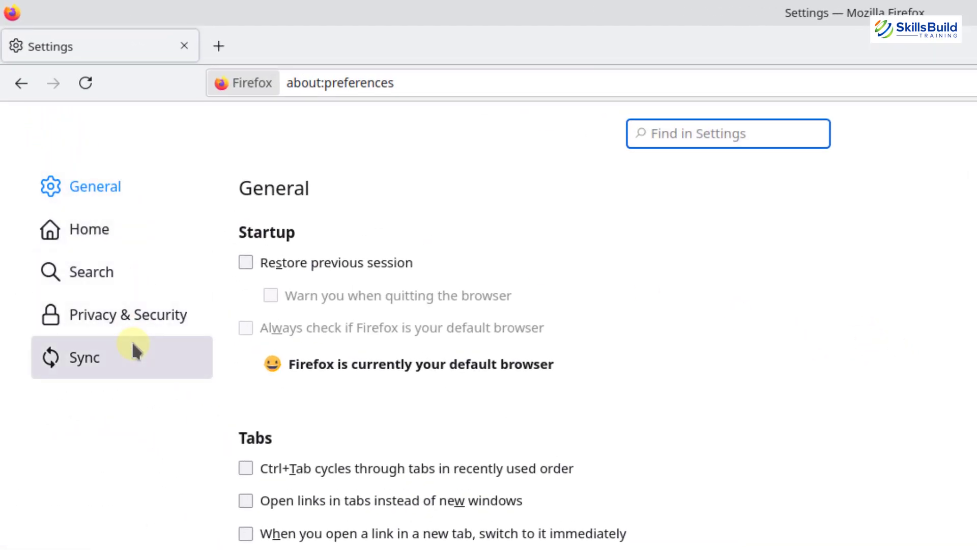
# - Enable Restore previous session, look through the General page, then switch to the Home settings
pyautogui.click(243, 266)
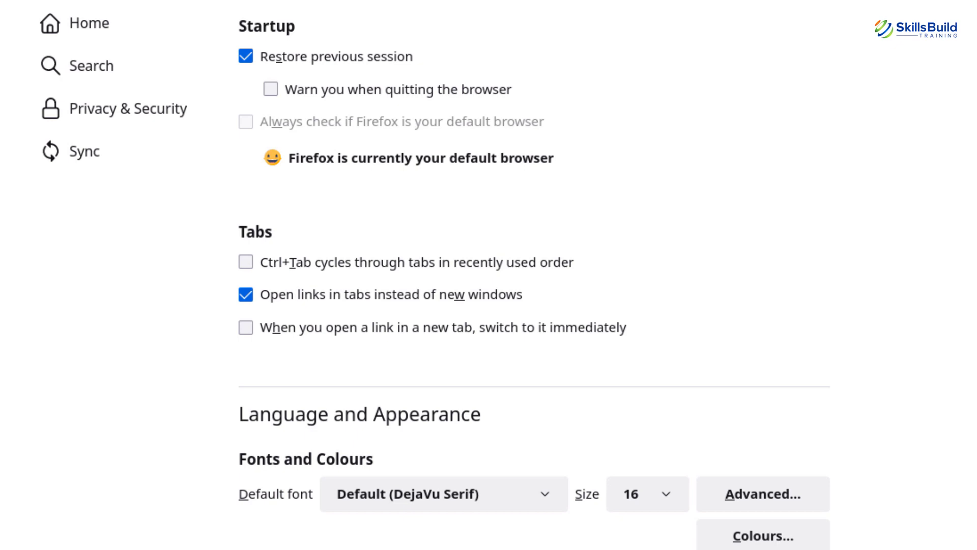
pyautogui.scroll(-10, 263, 236)
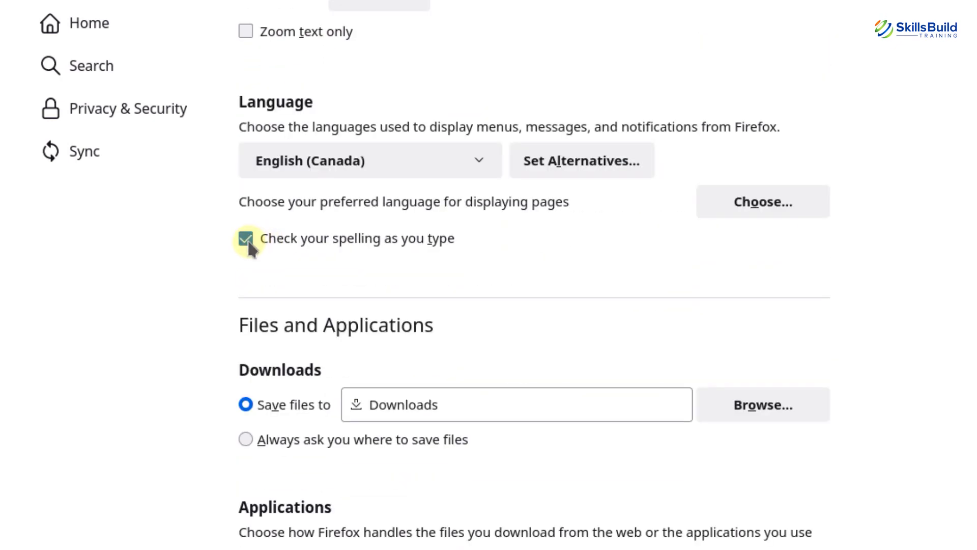
pyautogui.scroll(-15, 442, 277)
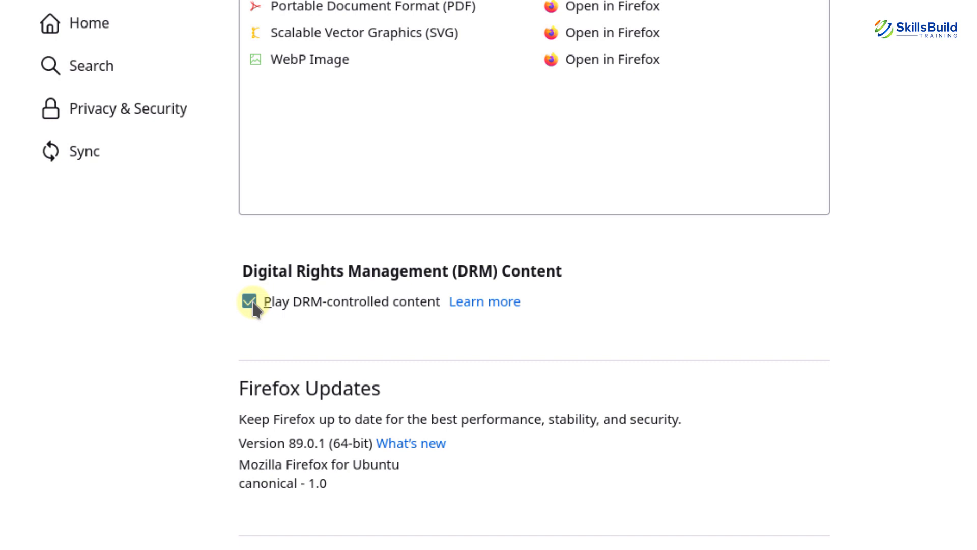
pyautogui.click(89, 23)
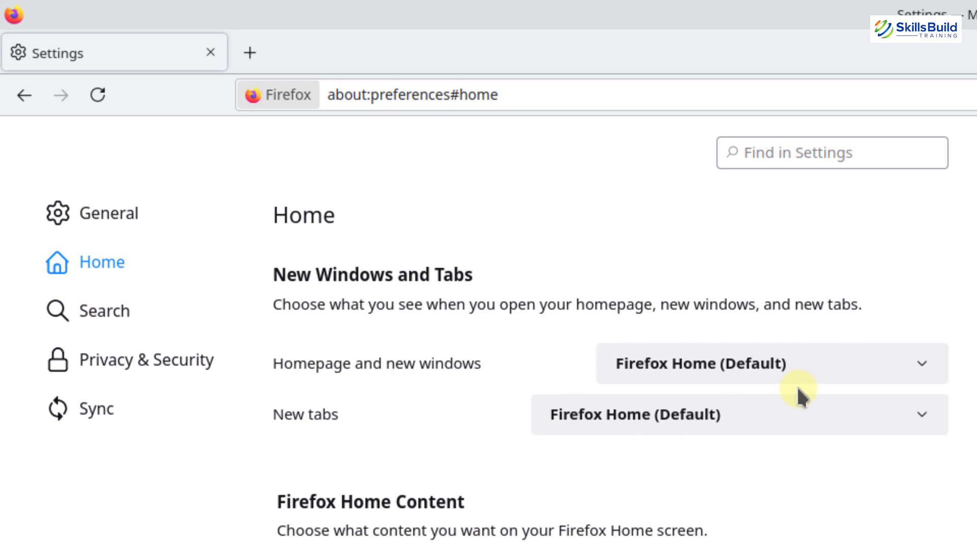
# - Add a toolbar search bar, enable search suggestions, then view Privacy & Security and Sync settings
pyautogui.click(144, 311)
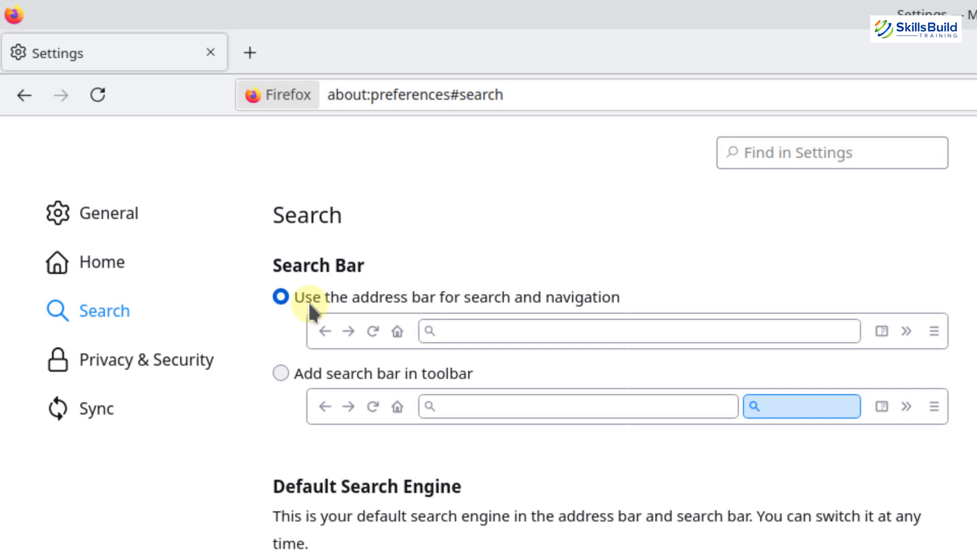
pyautogui.click(281, 372)
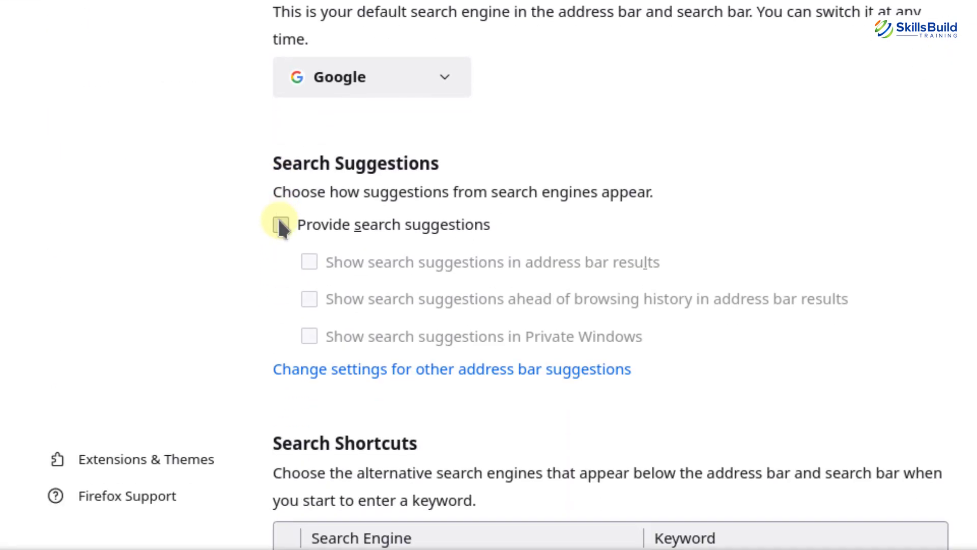
pyautogui.click(281, 224)
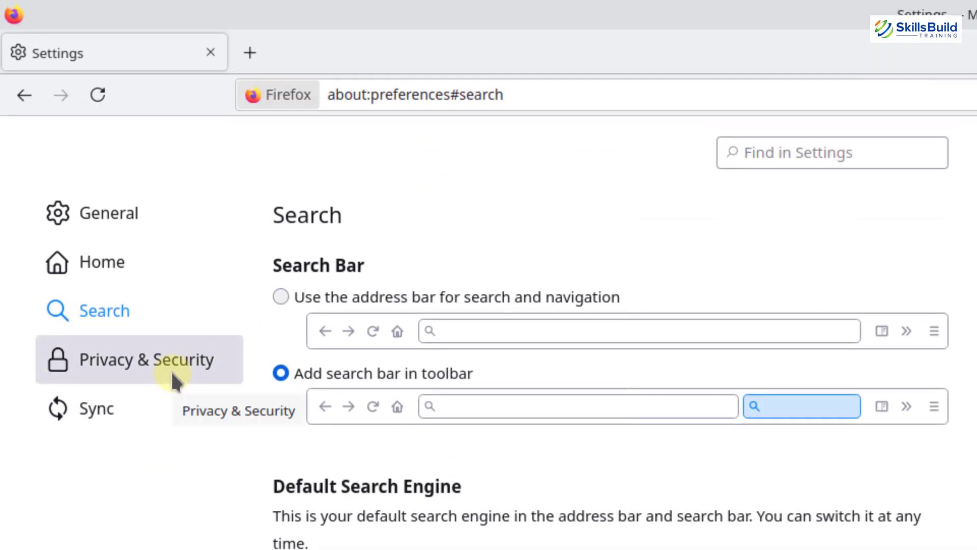
pyautogui.click(171, 372)
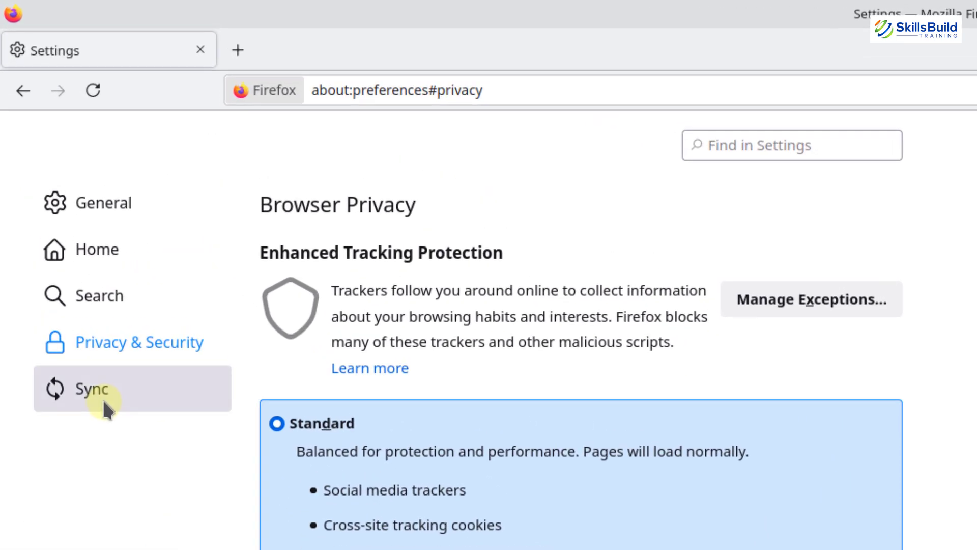
pyautogui.click(103, 397)
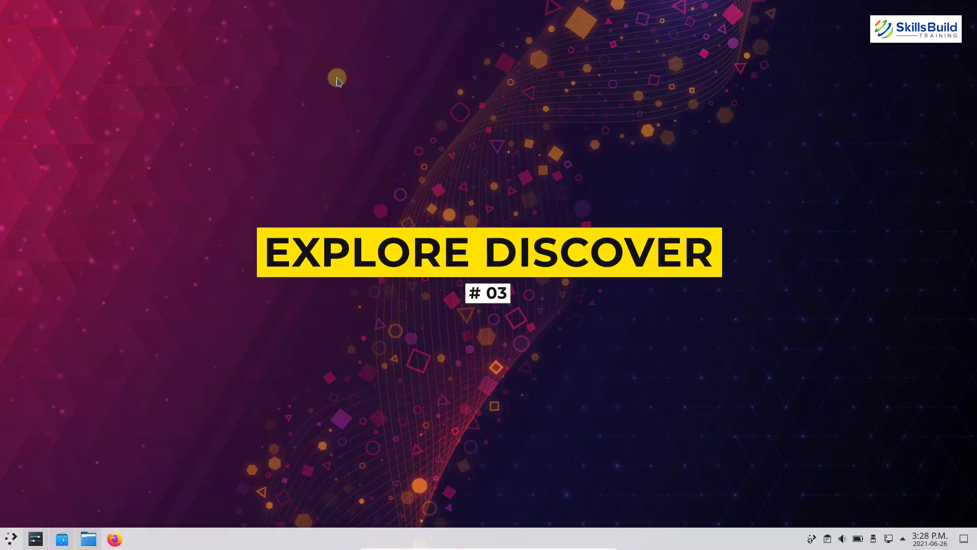
# - Launch Discover, browse the Games category, then go back to the full Applications list
pyautogui.click(62, 538)
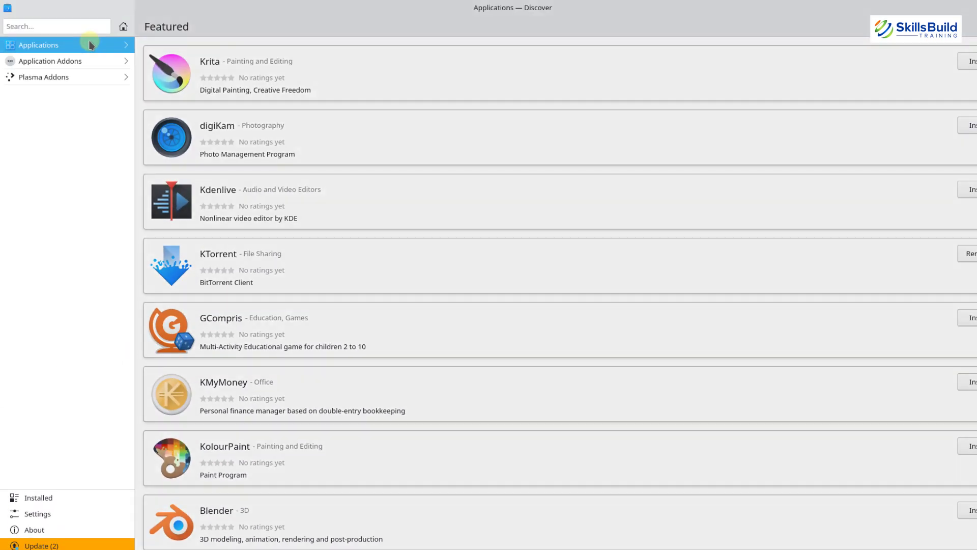
pyautogui.click(76, 42)
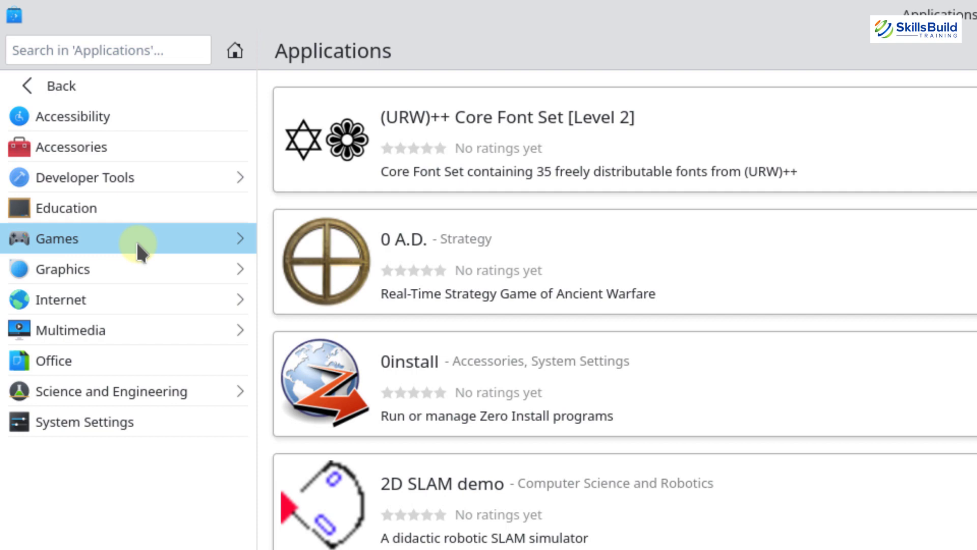
pyautogui.click(135, 240)
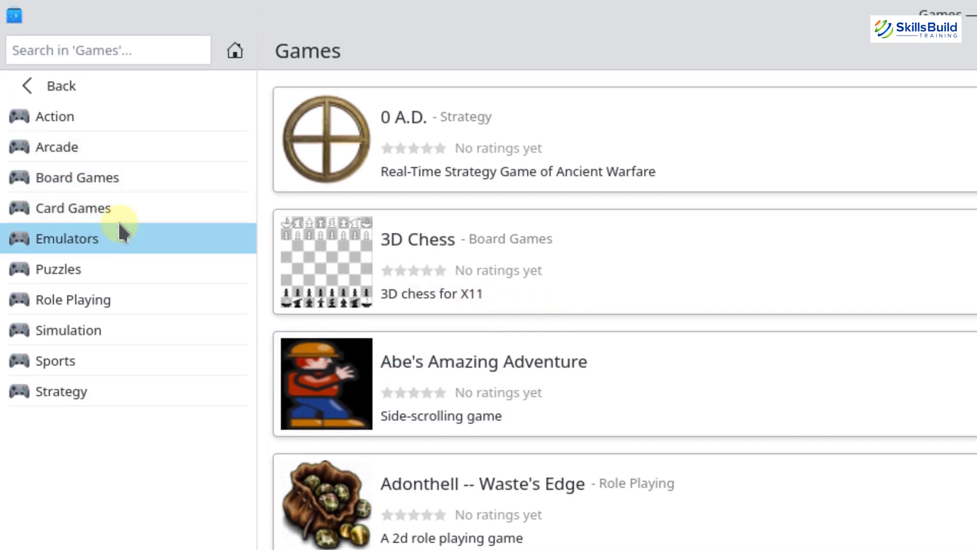
pyautogui.press('Up')
pyautogui.press('Up')
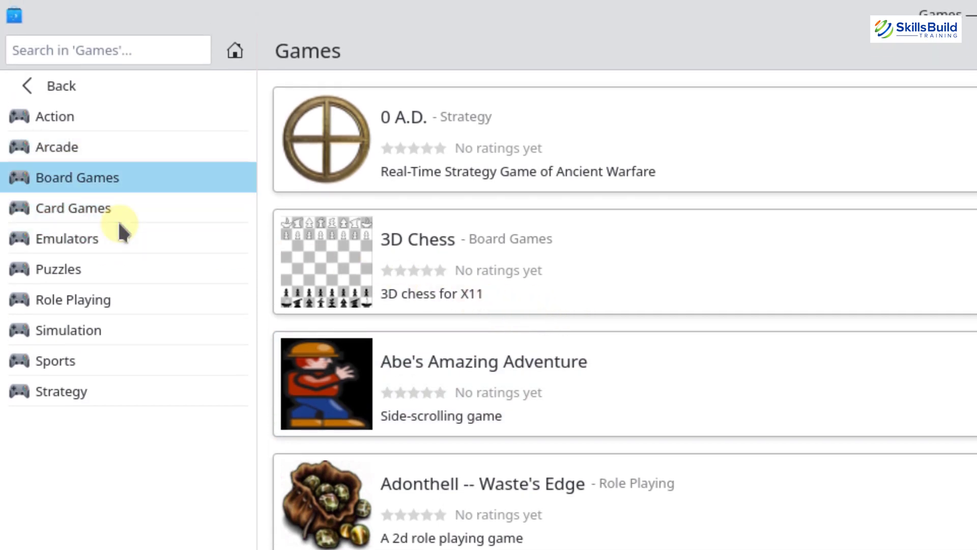
pyautogui.press('Down')
pyautogui.press('Down')
pyautogui.press('Down')
pyautogui.press('Down')
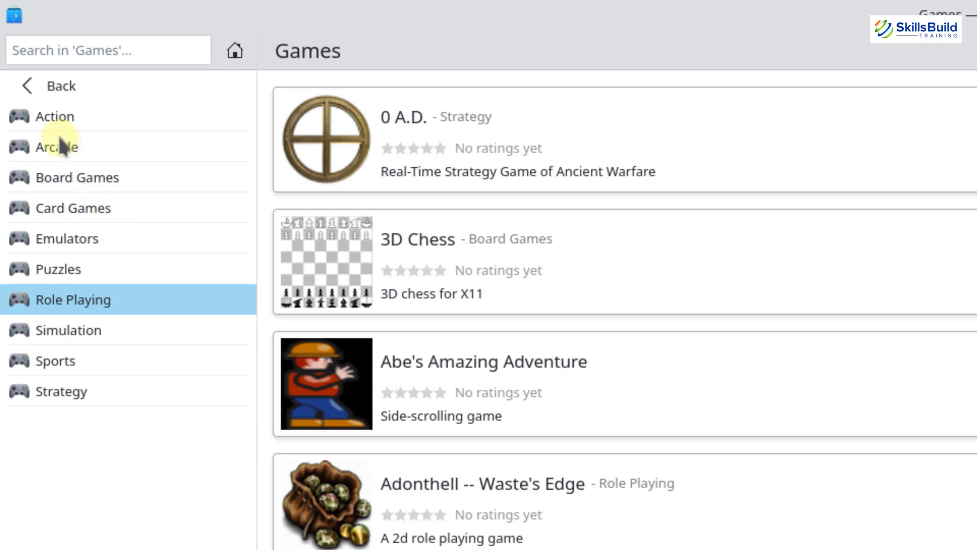
pyautogui.click(56, 144)
pyautogui.click(22, 83)
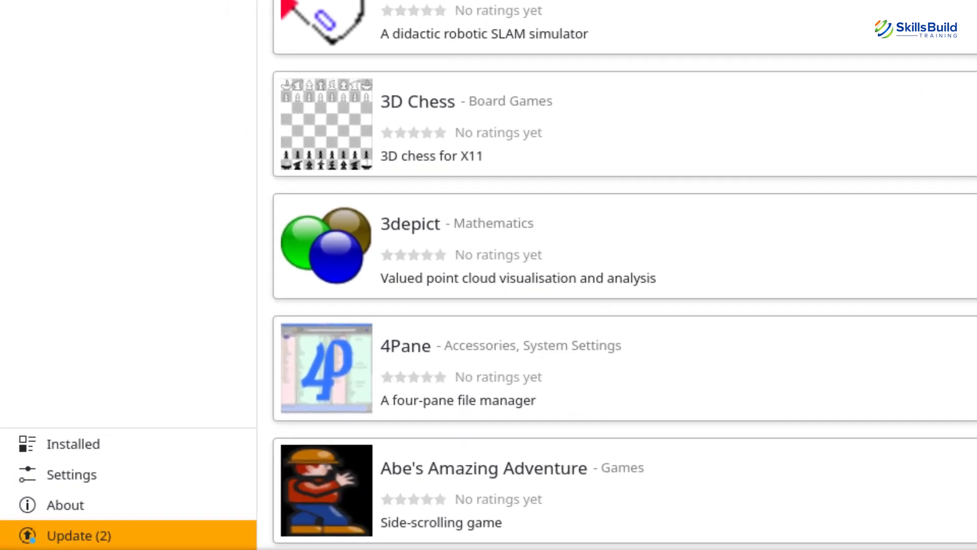
# - View the installed applications, then the two pending updates in Discover
pyautogui.click(90, 442)
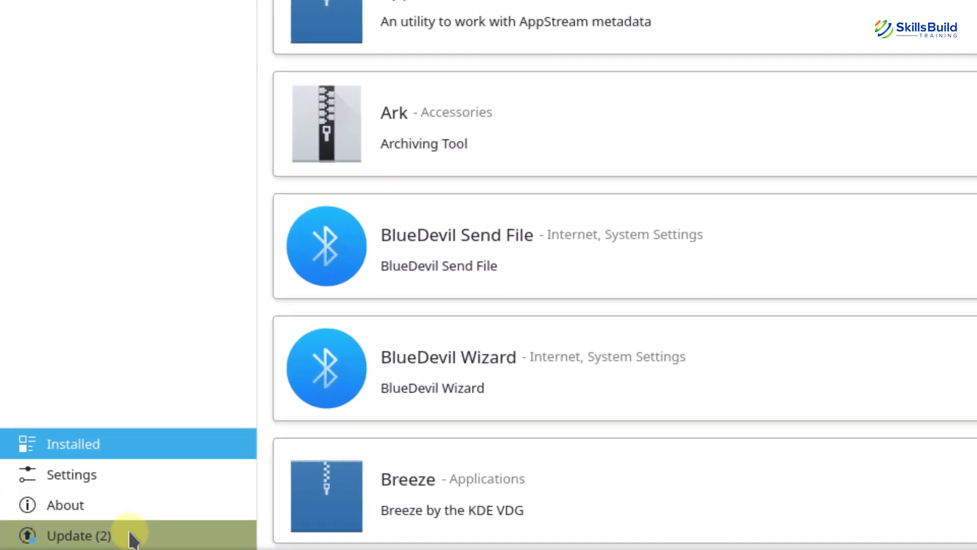
pyautogui.click(131, 538)
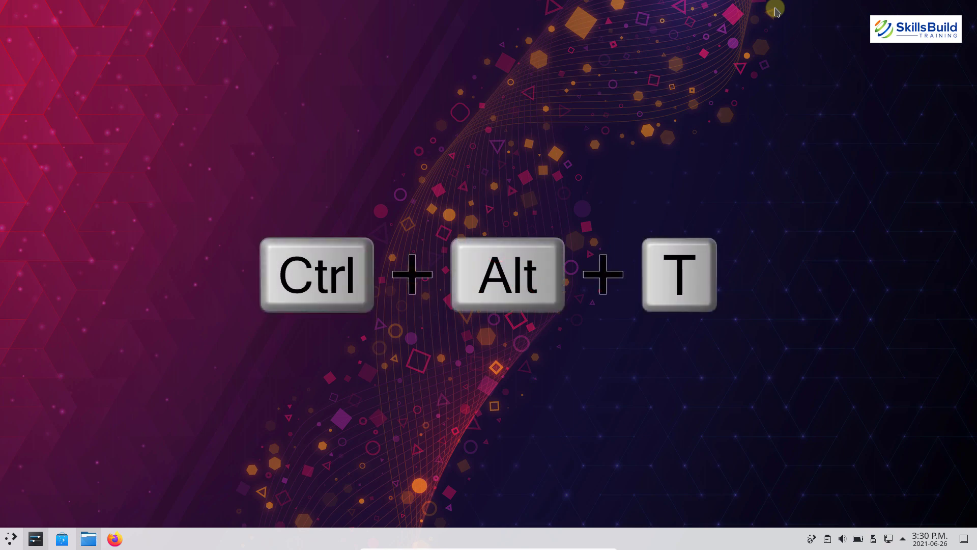
# - Open a new Konsole terminal with Ctrl+Alt+T
pyautogui.hotkey('ctrl', 'alt', 't')
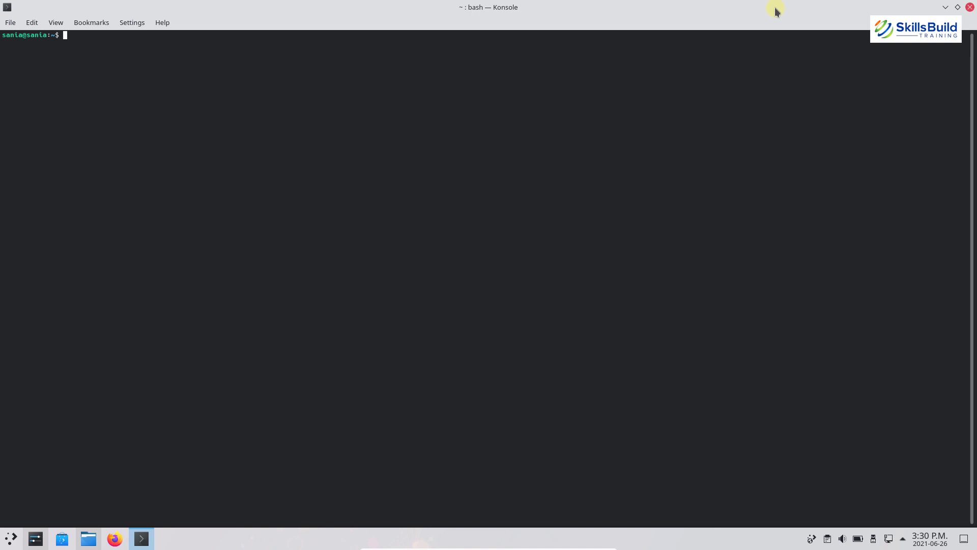
# - Run sudo apt install synaptic with the password, finding 0.90.2 already installed, then close Konsole
pyautogui.write('su')
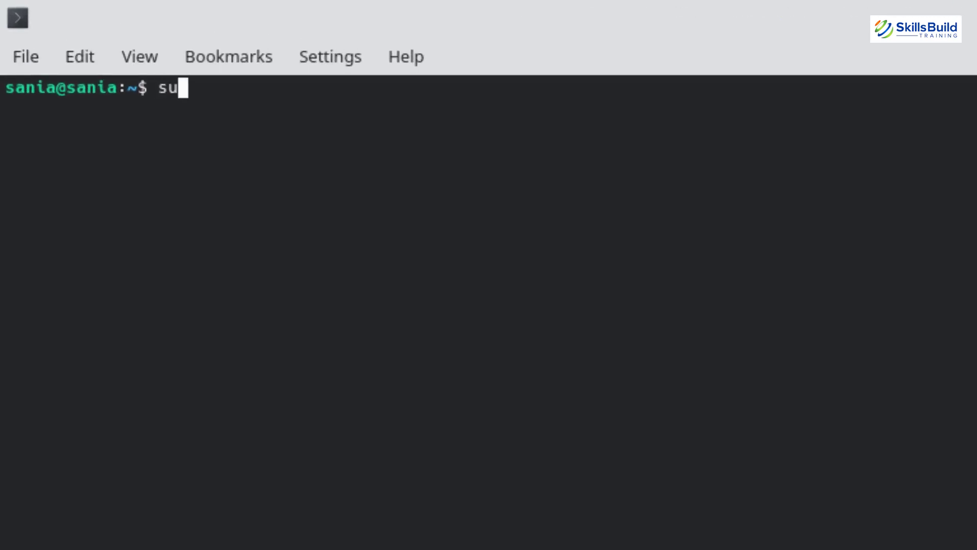
pyautogui.write('do apt i')
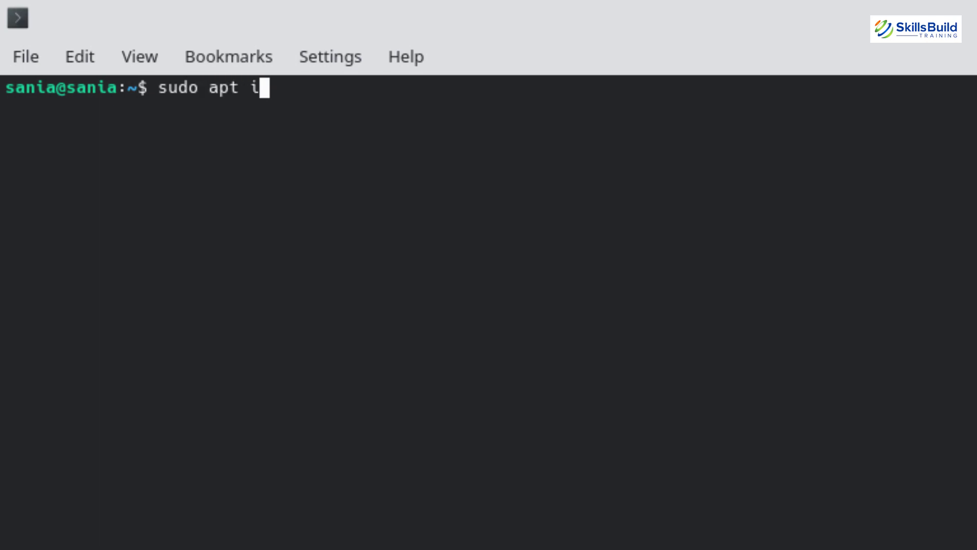
pyautogui.write('nstall s')
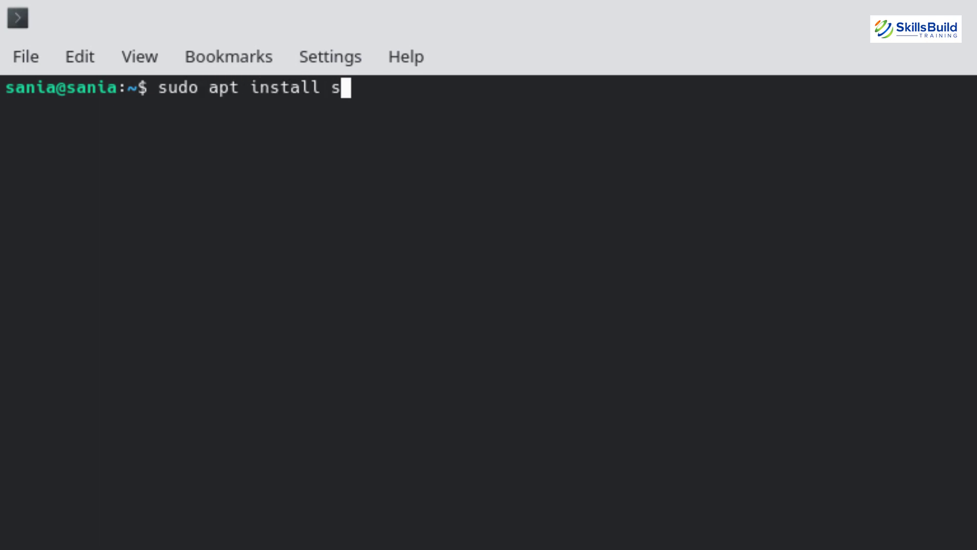
pyautogui.write('ynapti')
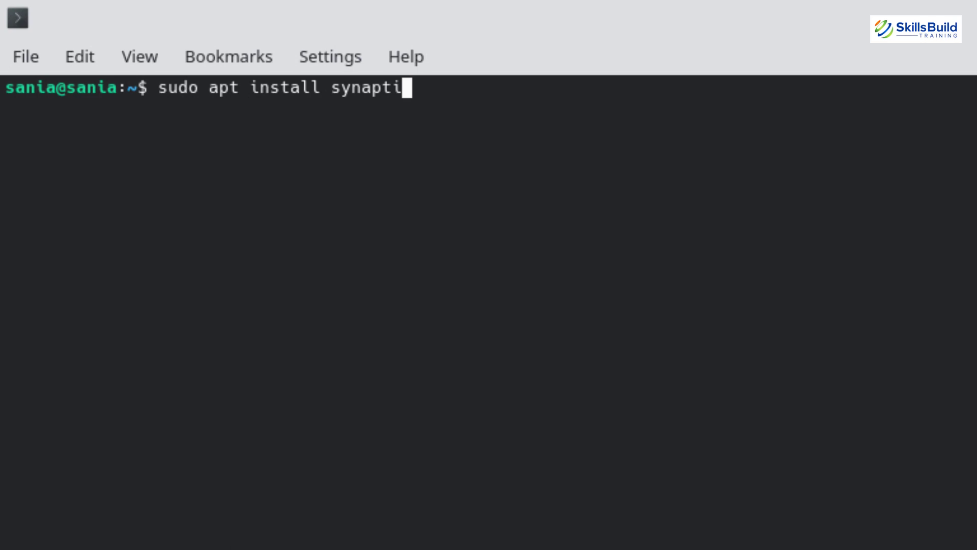
pyautogui.write('c')
pyautogui.press('Return')
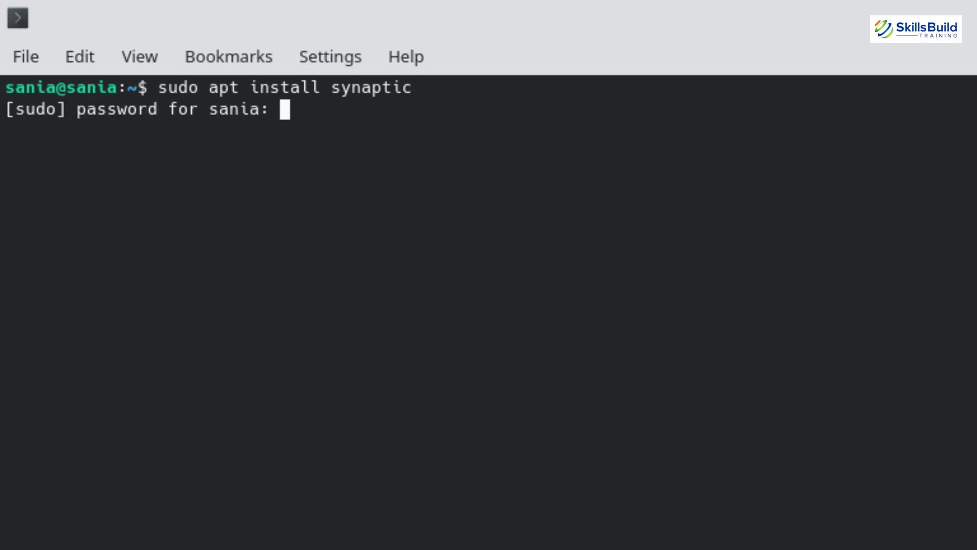
pyautogui.press('Return')
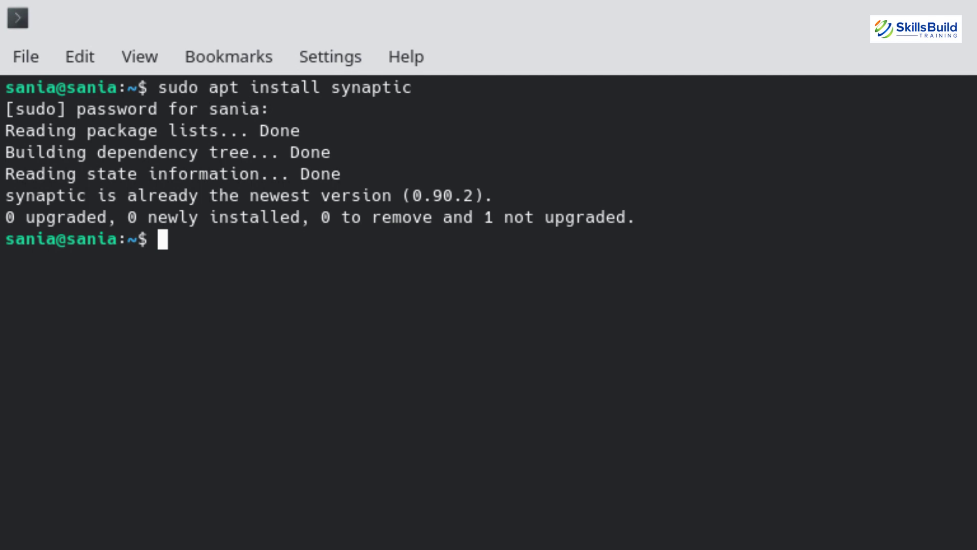
pyautogui.click(961, 7)
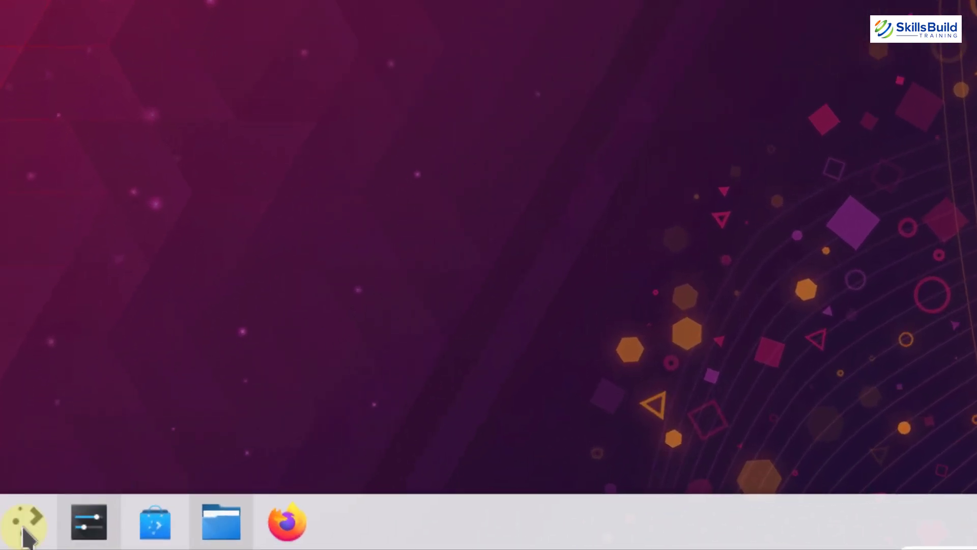
# - Find 'syn' in the application launcher and start Synaptic Package Manager with the administrator password
pyautogui.click(24, 534)
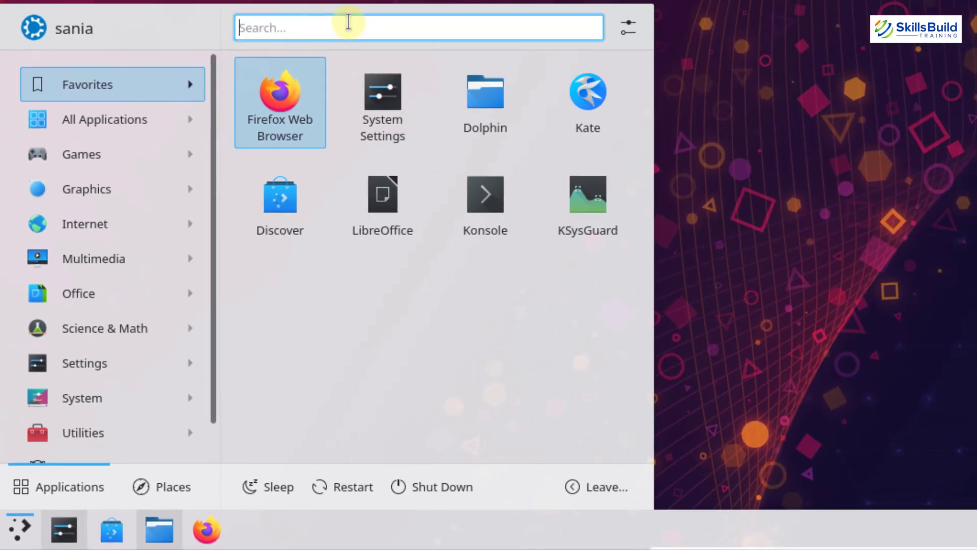
pyautogui.write('syn')
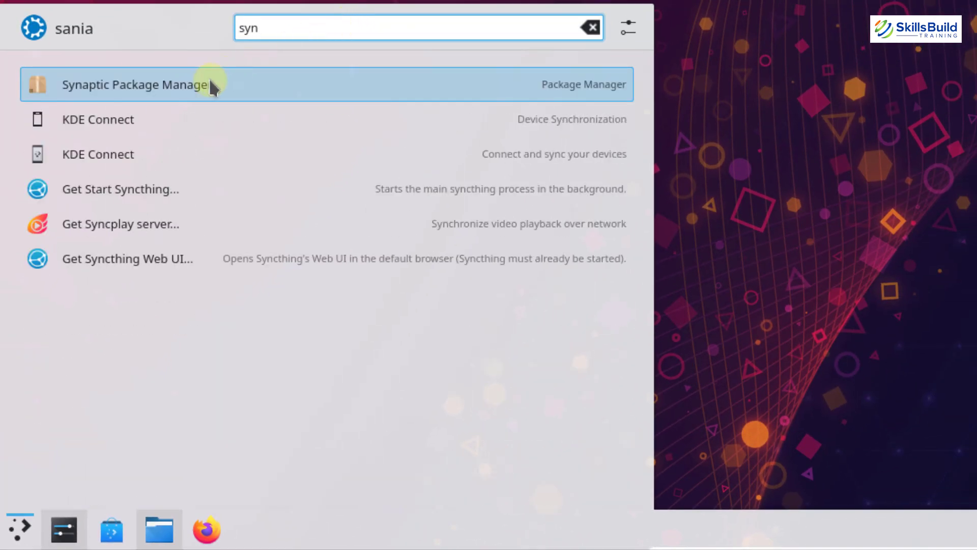
pyautogui.click(213, 81)
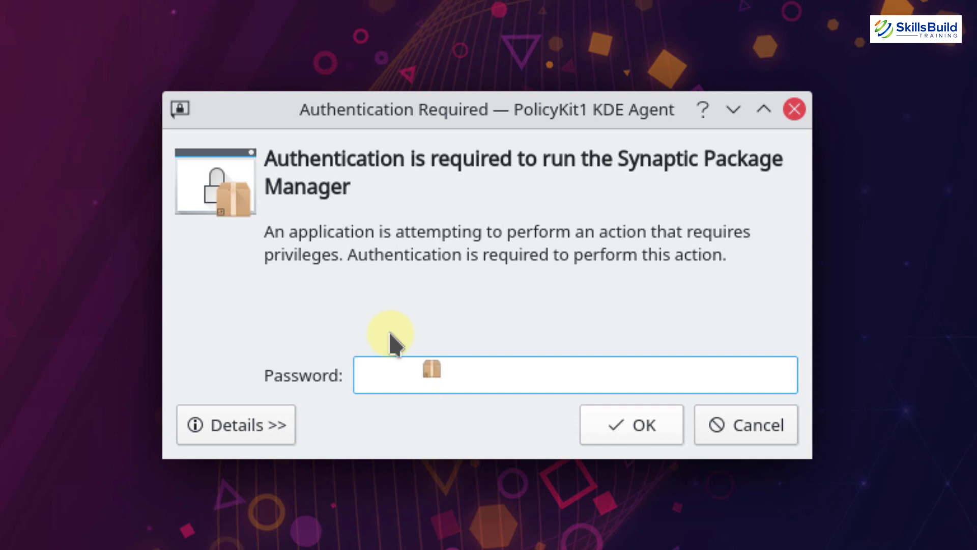
pyautogui.write('••••••')
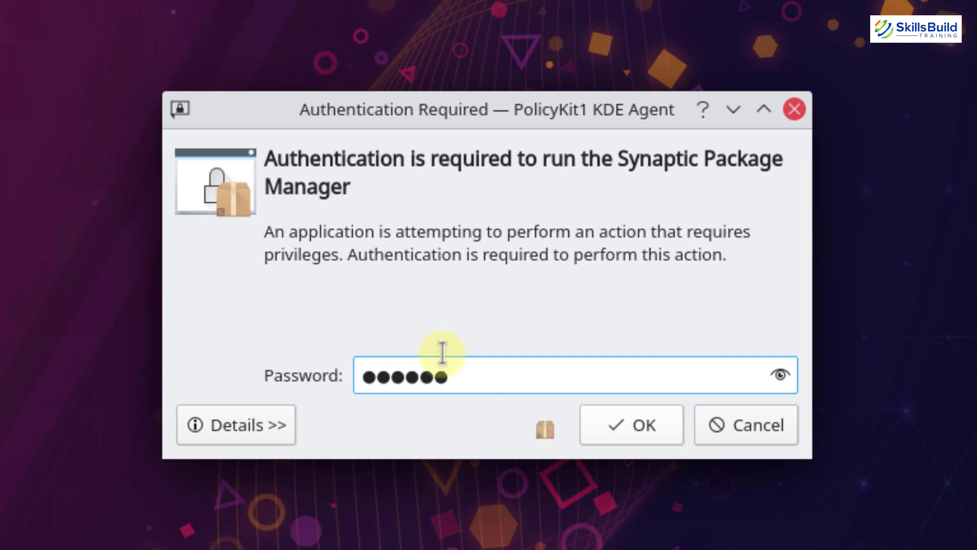
pyautogui.click(643, 437)
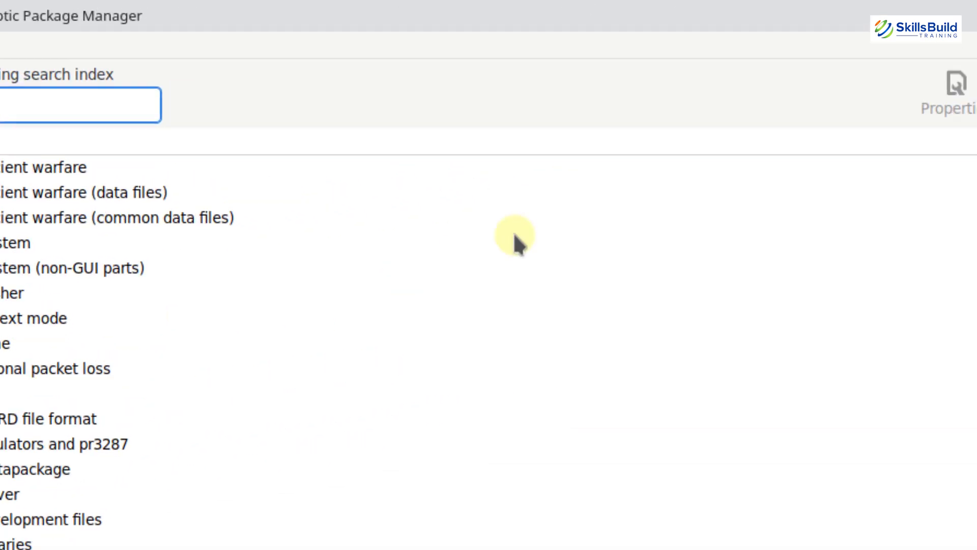
# - Search Synaptic's package list for 'chromium'
pyautogui.click(901, 114)
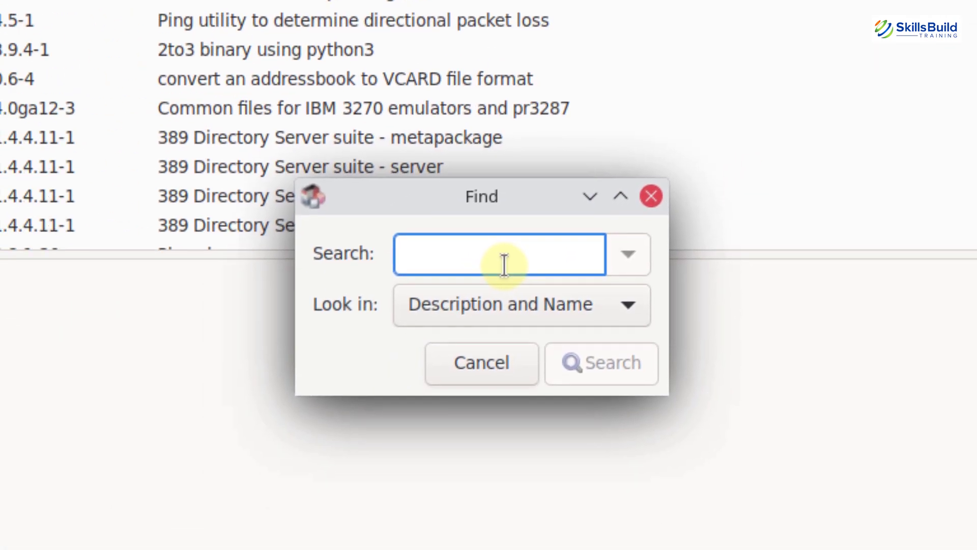
pyautogui.write('chromiu')
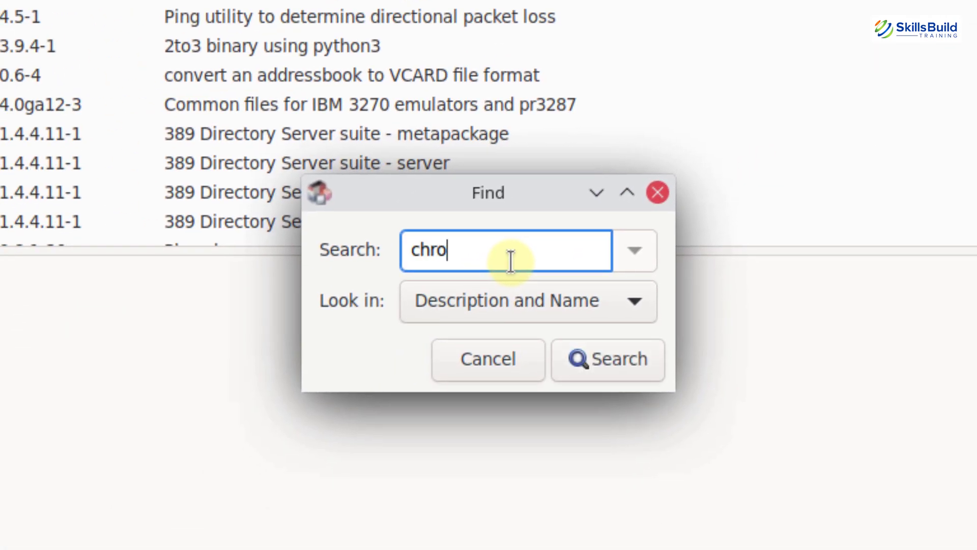
pyautogui.write('m')
pyautogui.press('Return')
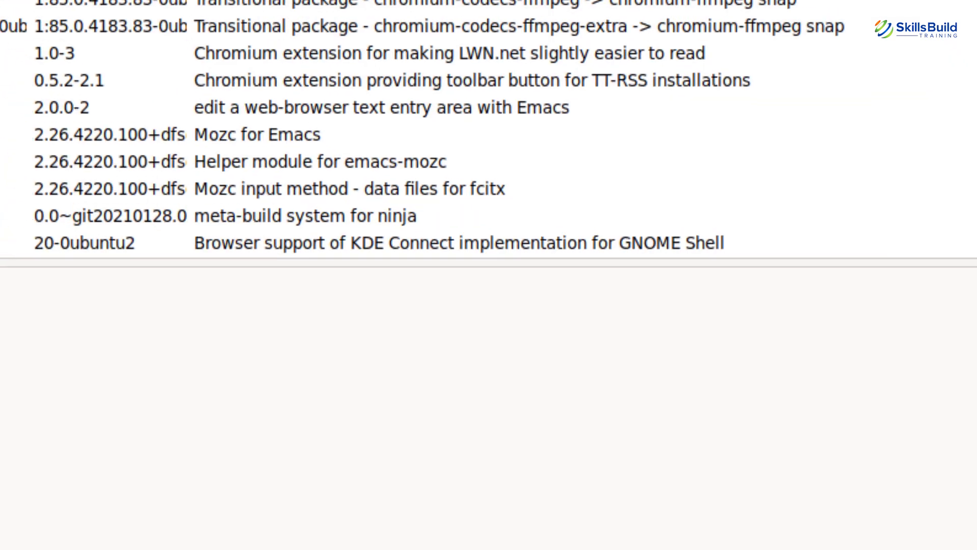
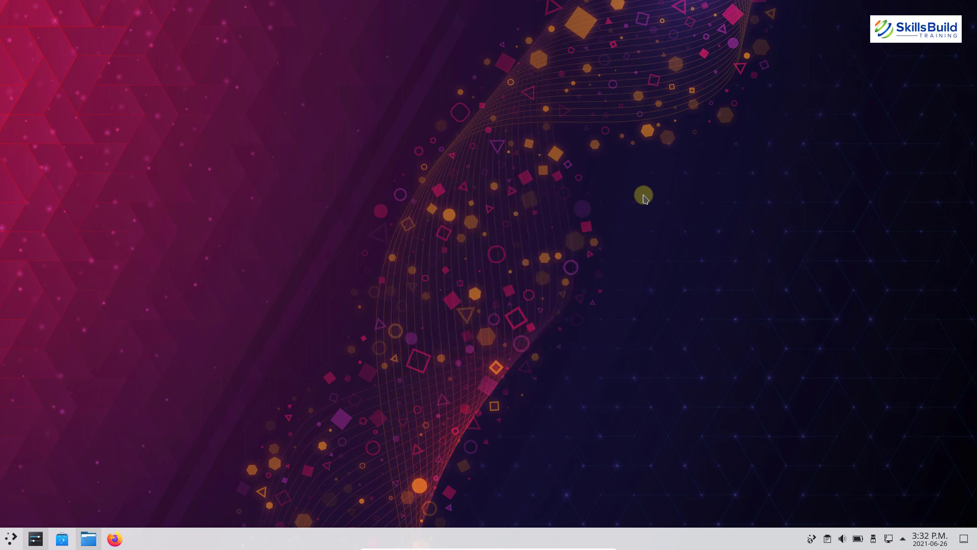
# - Launch Synaptic Package Manager from the launcher and authenticate with the administrator password
pyautogui.click(19, 540)
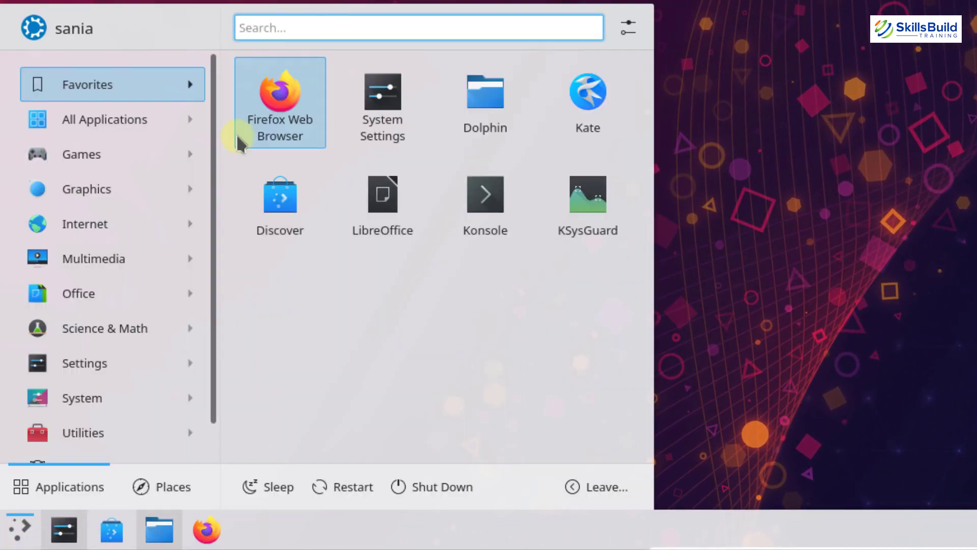
pyautogui.click(327, 29)
pyautogui.write('syn')
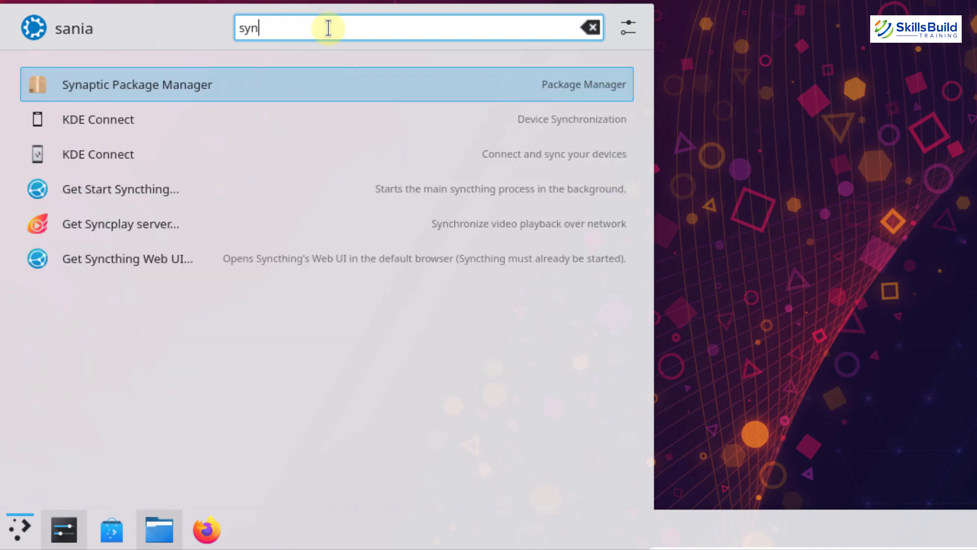
pyautogui.write('a')
pyautogui.click(312, 83)
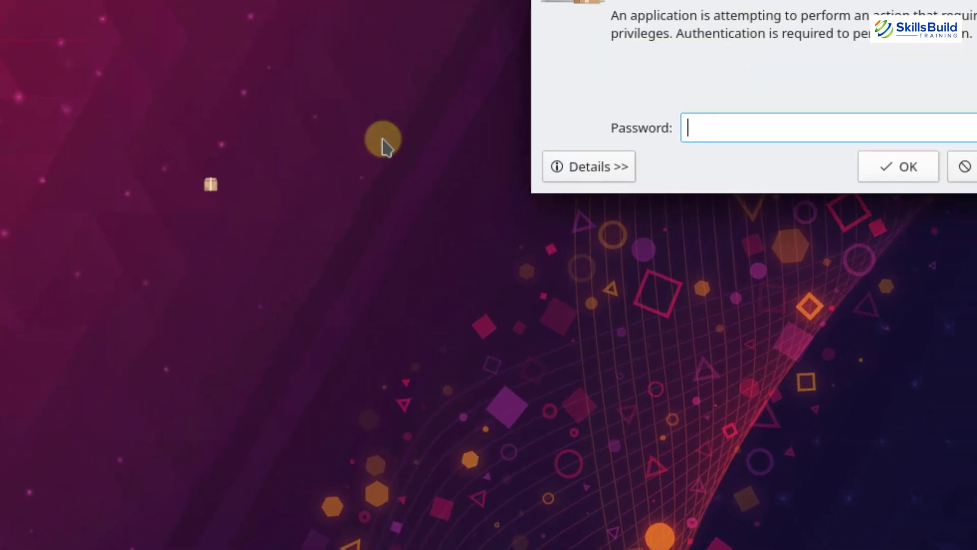
pyautogui.write('******')
pyautogui.press('Return')
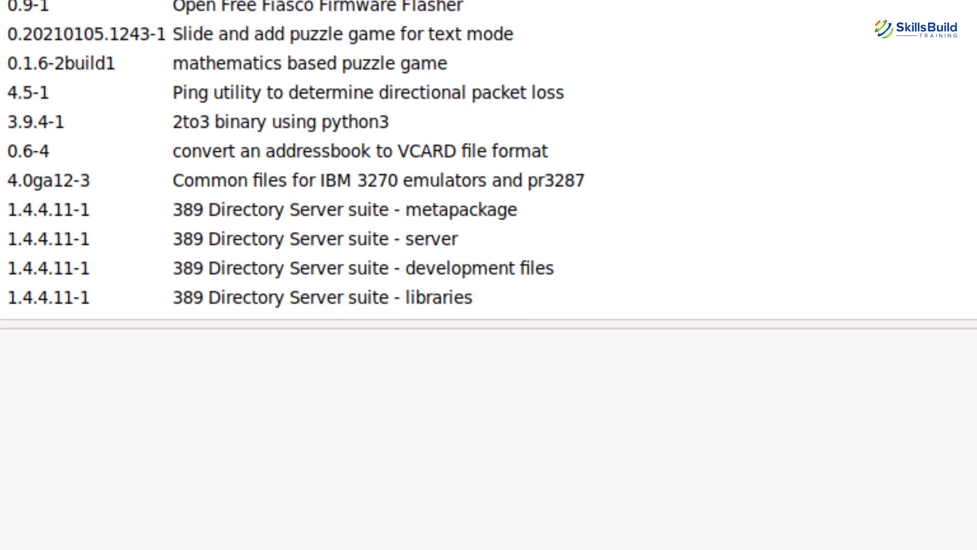
# - Search for chromium, mark chromium-browser for reinstallation, and apply the change
pyautogui.hotkey('ctrl', 'f')
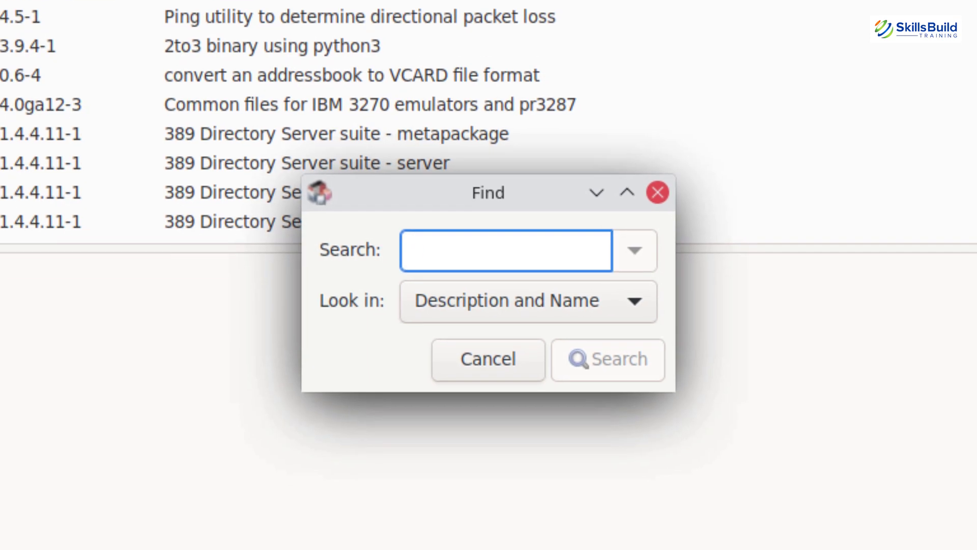
pyautogui.write('ch')
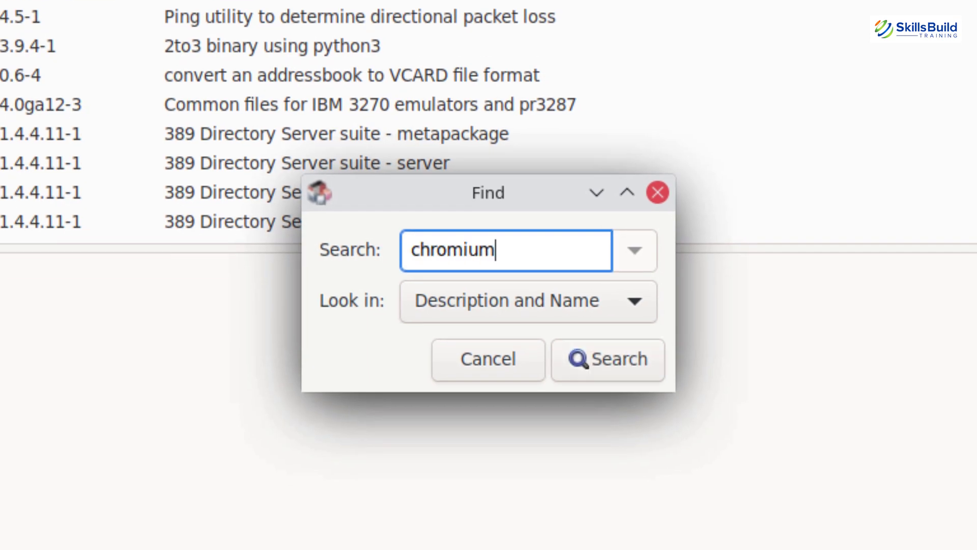
pyautogui.write('romium')
pyautogui.click(611, 362)
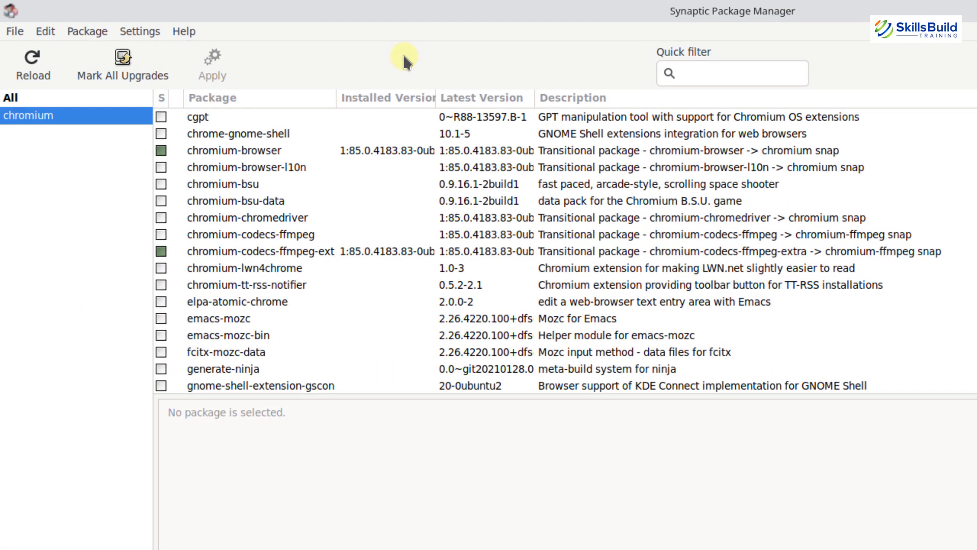
pyautogui.click(161, 151)
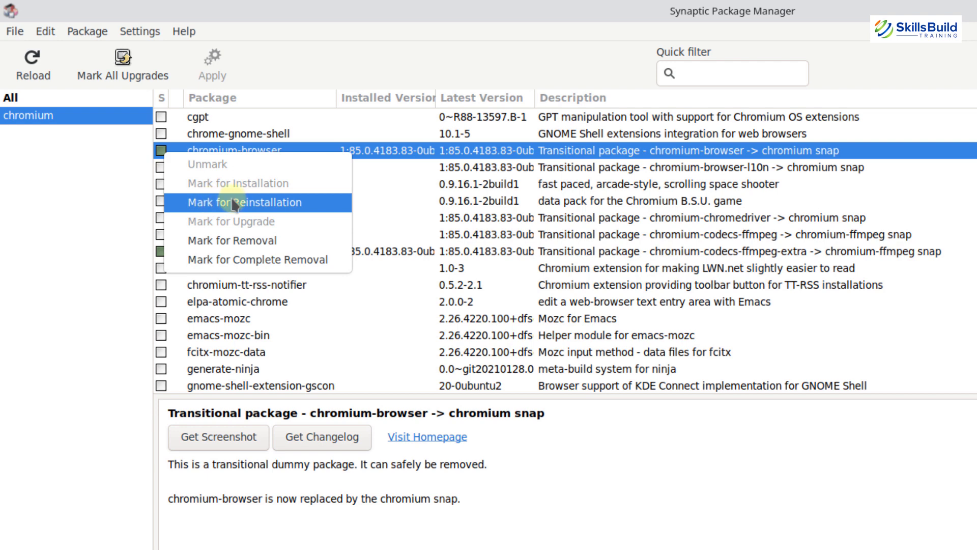
pyautogui.click(235, 202)
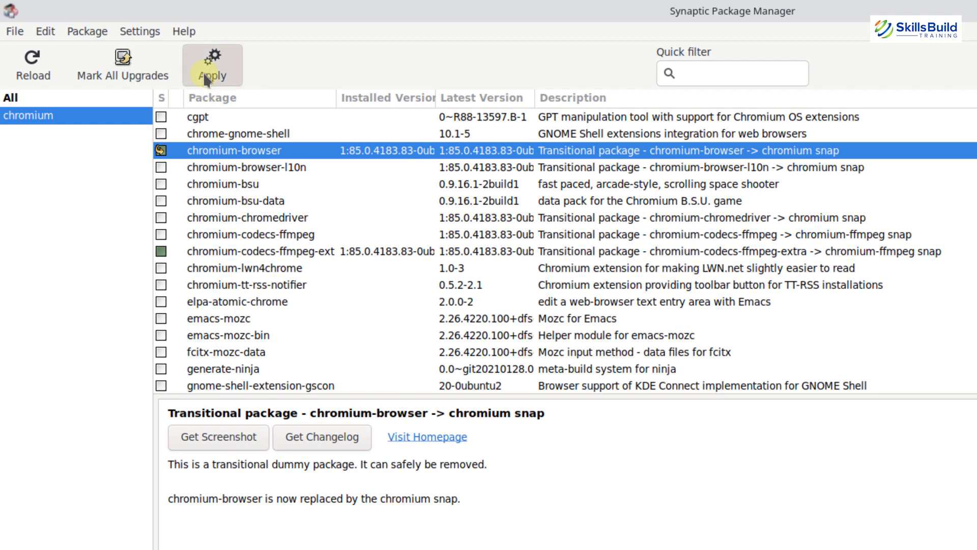
pyautogui.click(212, 62)
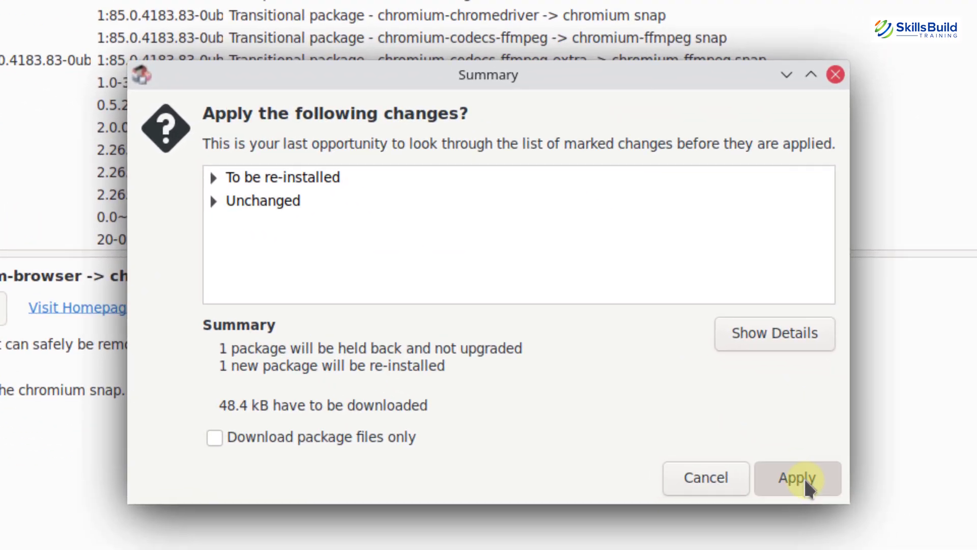
pyautogui.click(806, 481)
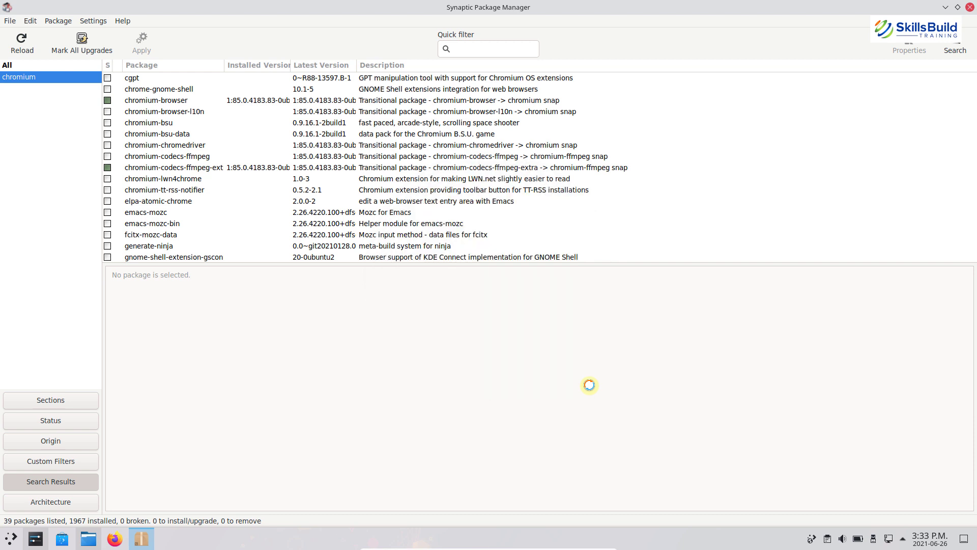
# - Close Synaptic and start Chromium by searching 'chr' in the application launcher
pyautogui.click(969, 8)
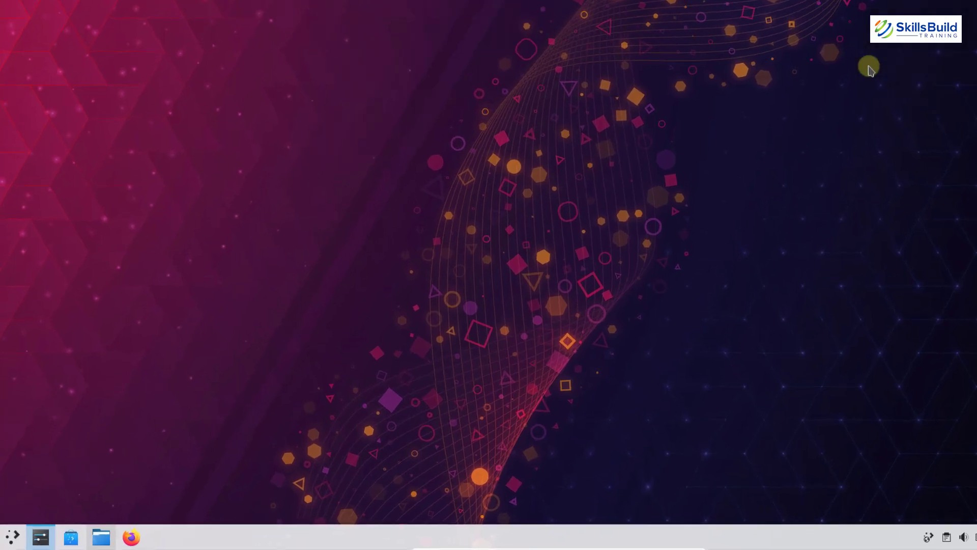
pyautogui.click(33, 530)
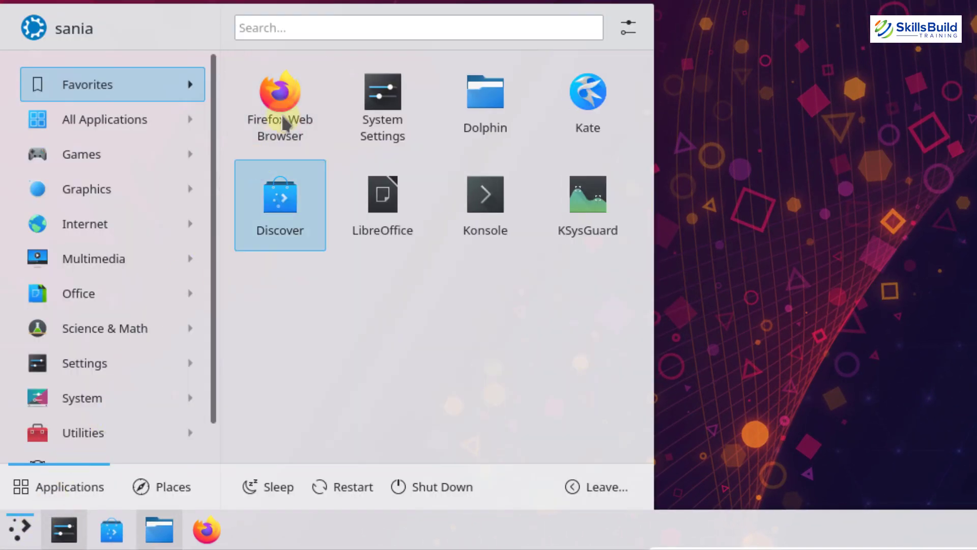
pyautogui.write('chr')
pyautogui.press('Return')
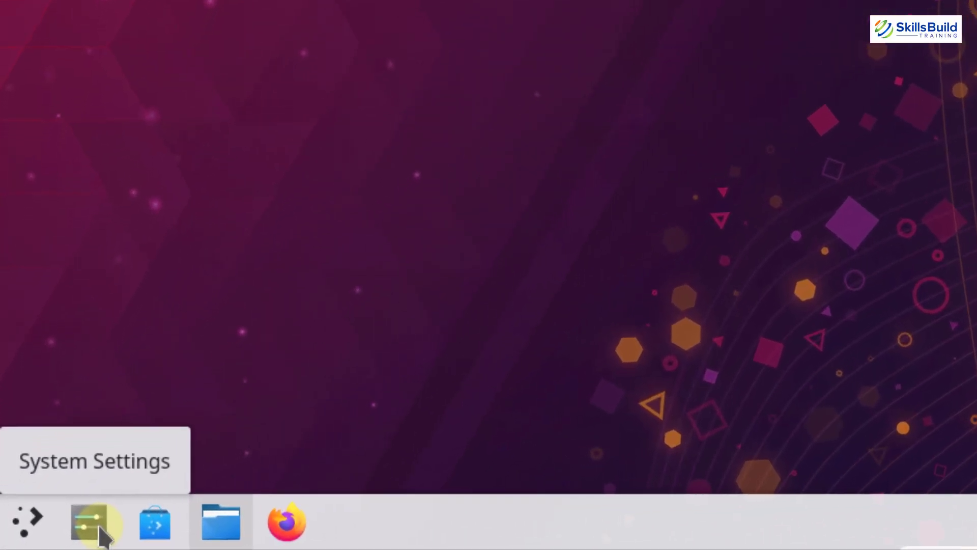
# - Turn on Night Color under Display and Monitor, always on at 4500 K, and apply it
pyautogui.click(35, 536)
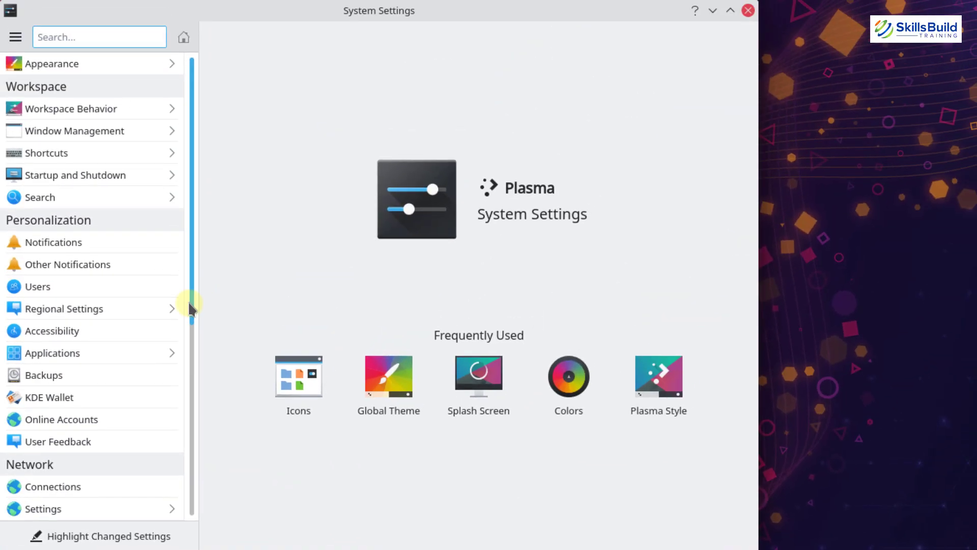
pyautogui.moveTo(190, 307); pyautogui.dragTo(174, 401)
pyautogui.click(122, 414)
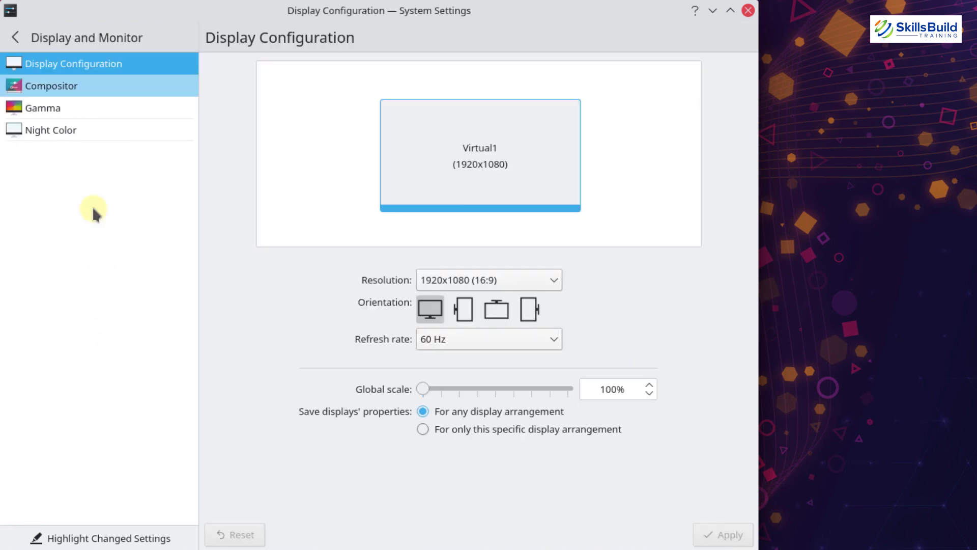
pyautogui.click(82, 131)
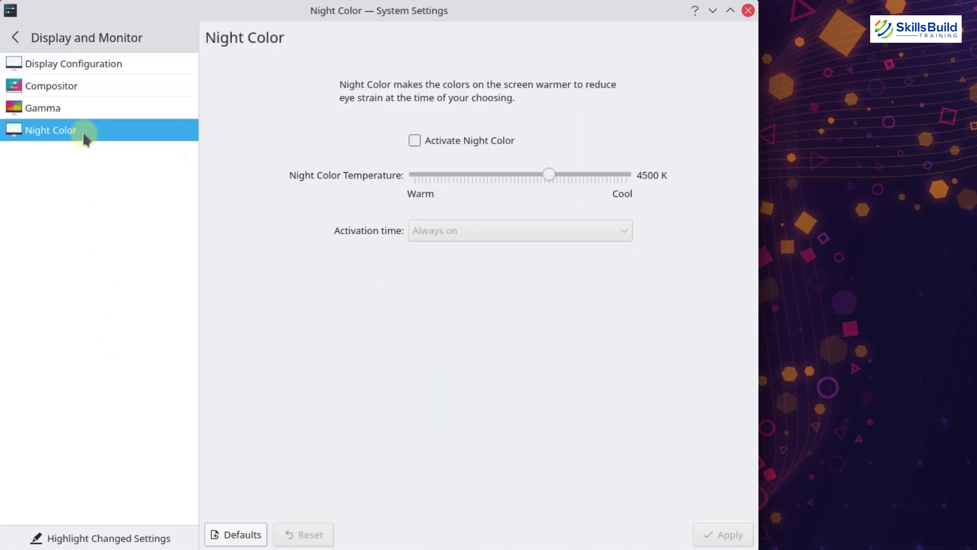
pyautogui.click(414, 143)
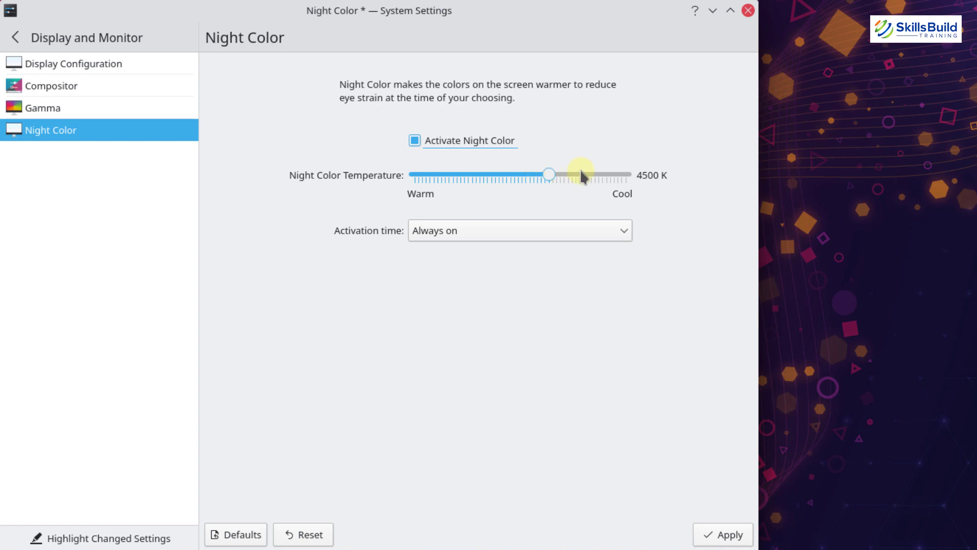
pyautogui.click(622, 229)
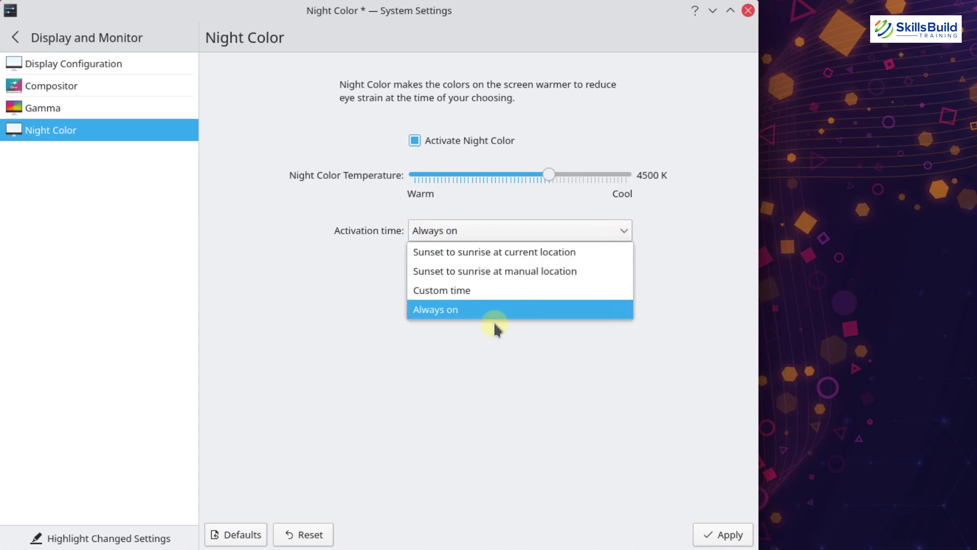
pyautogui.click(726, 535)
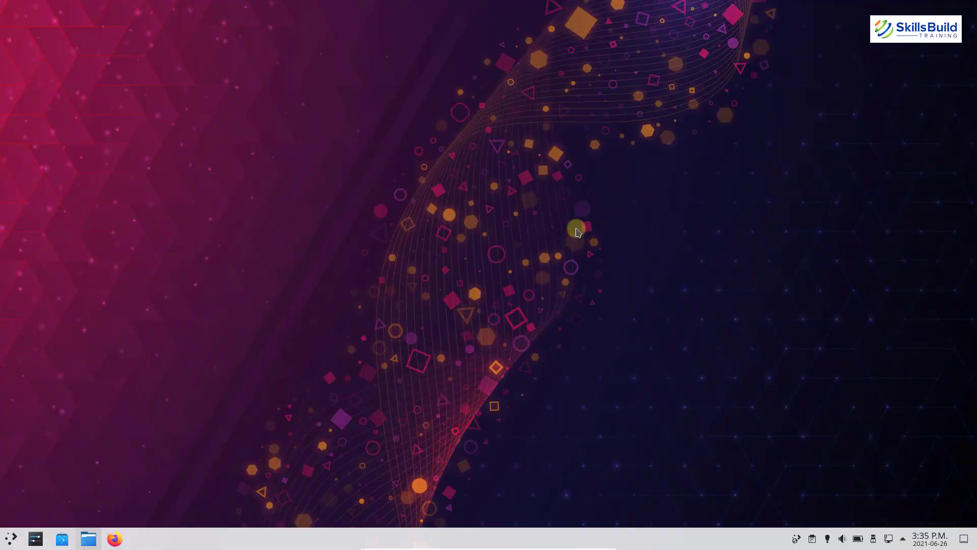
# - Launch Synaptic via the 'syn' launcher search and enter the administrator password
pyautogui.click(12, 540)
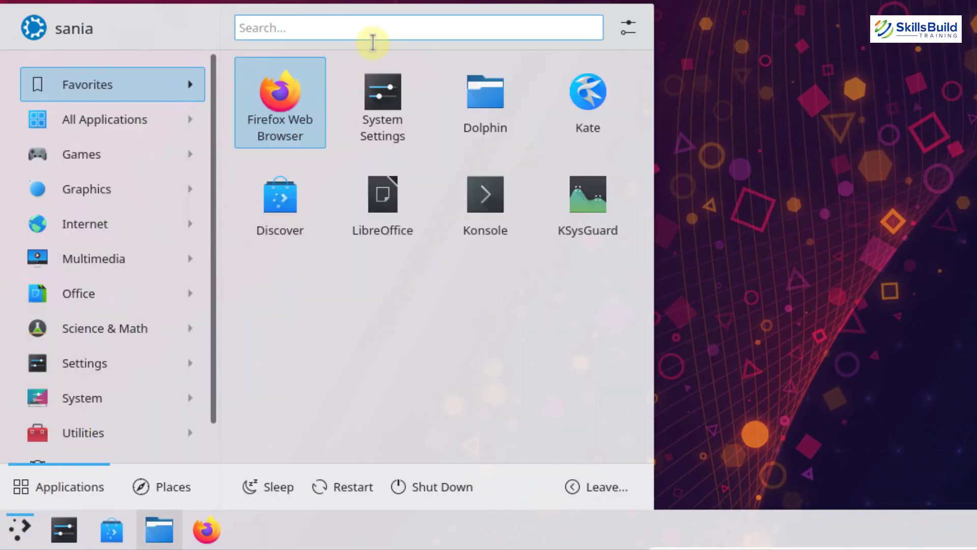
pyautogui.write('syn')
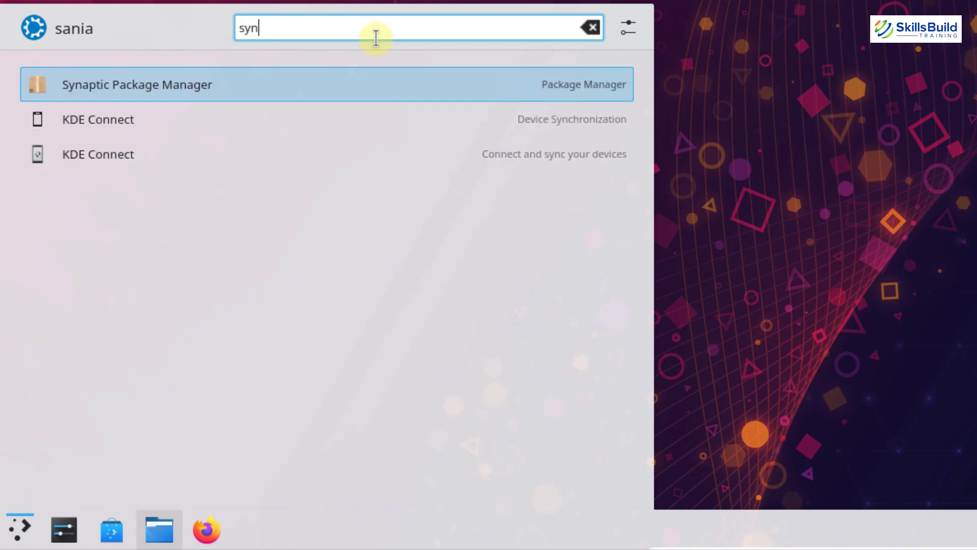
pyautogui.click(351, 86)
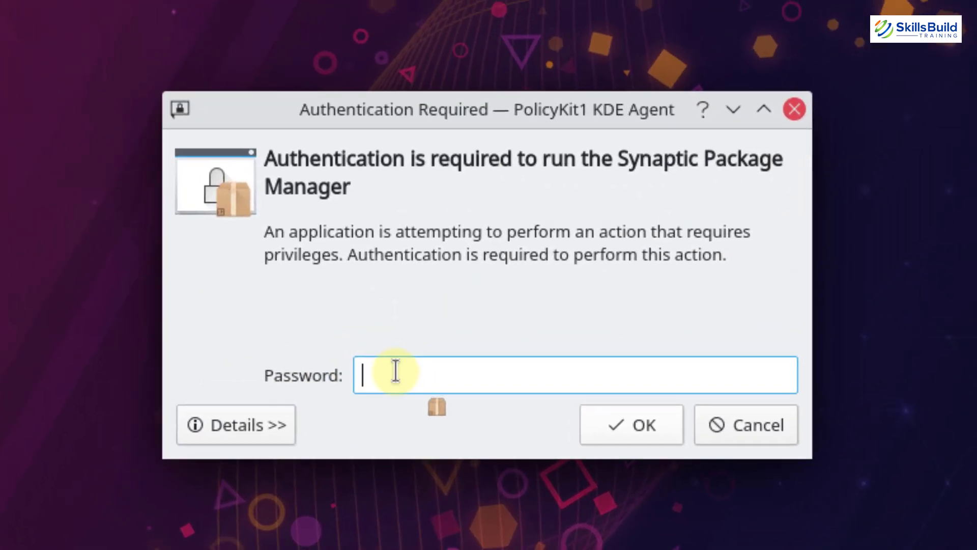
pyautogui.write('••••••')
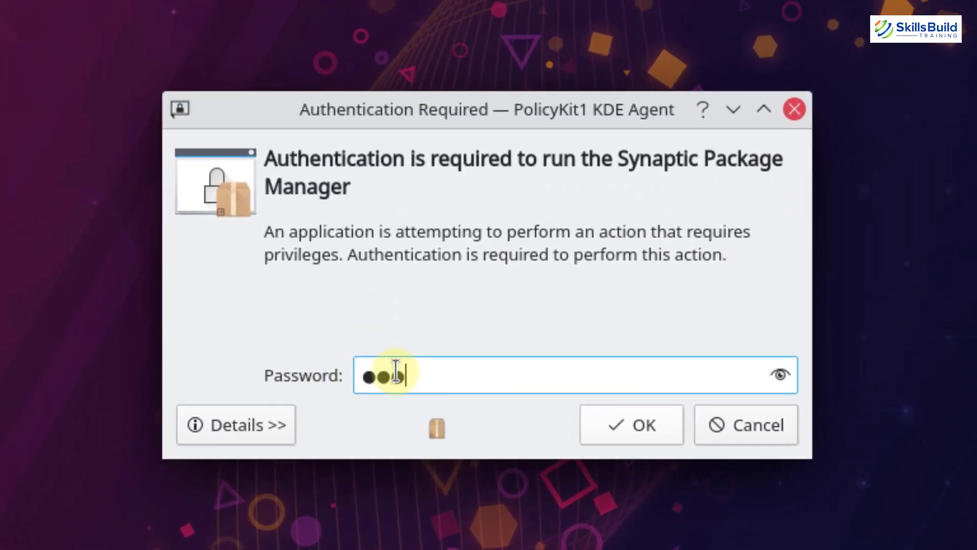
pyautogui.click(618, 435)
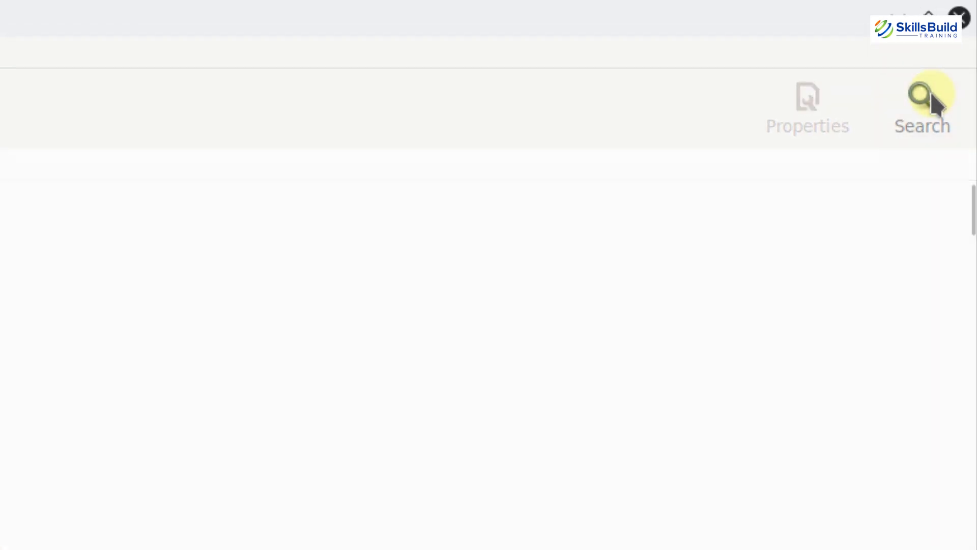
# - Search kubuntu-driver, reinstall kubuntu-driver-manager, apply the change, then close Synaptic
pyautogui.click(922, 97)
pyautogui.write('kubuntu')
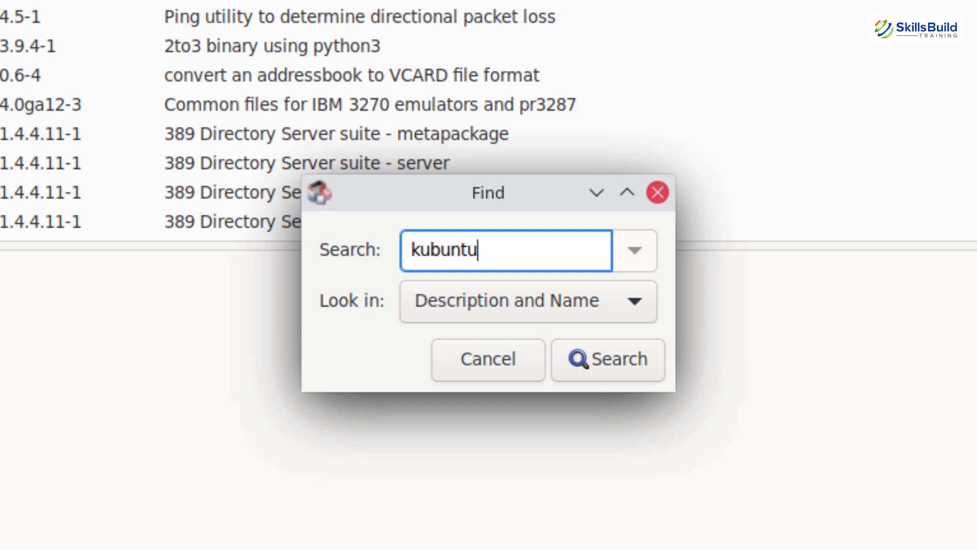
pyautogui.write('-driver')
pyautogui.press('Return')
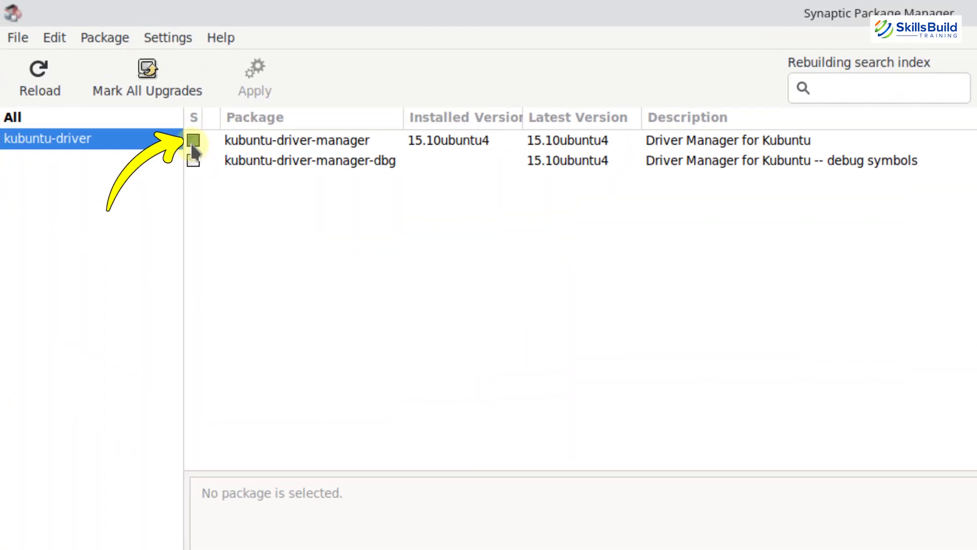
pyautogui.click(192, 147)
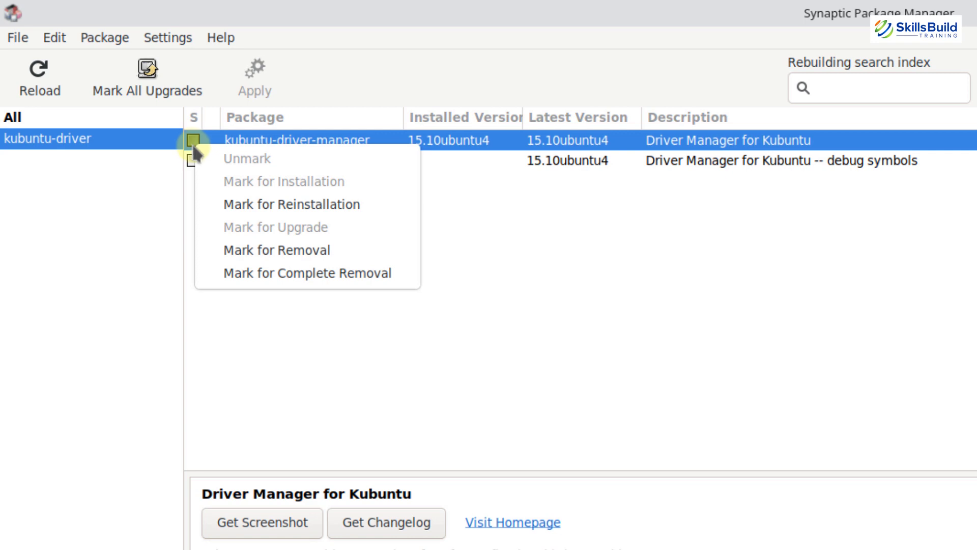
pyautogui.click(270, 205)
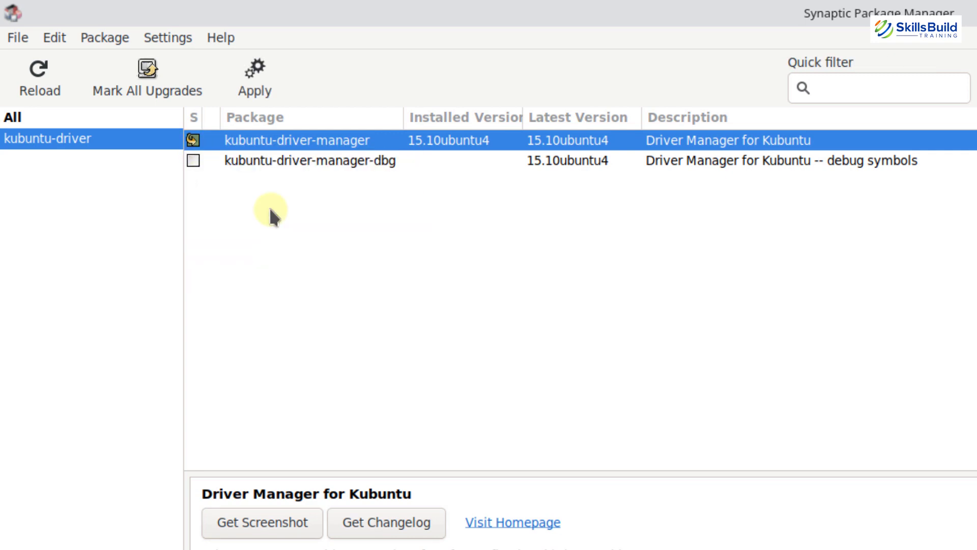
pyautogui.click(250, 91)
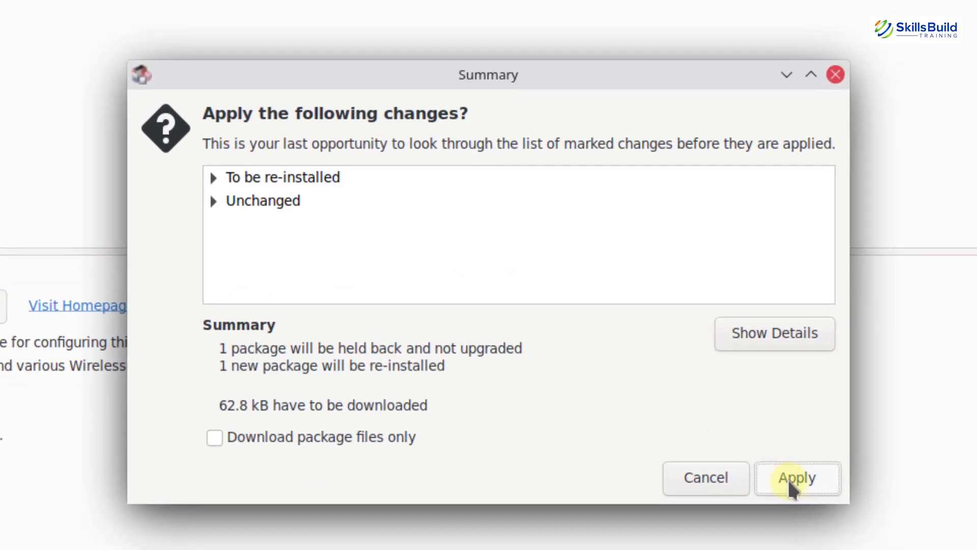
pyautogui.click(789, 479)
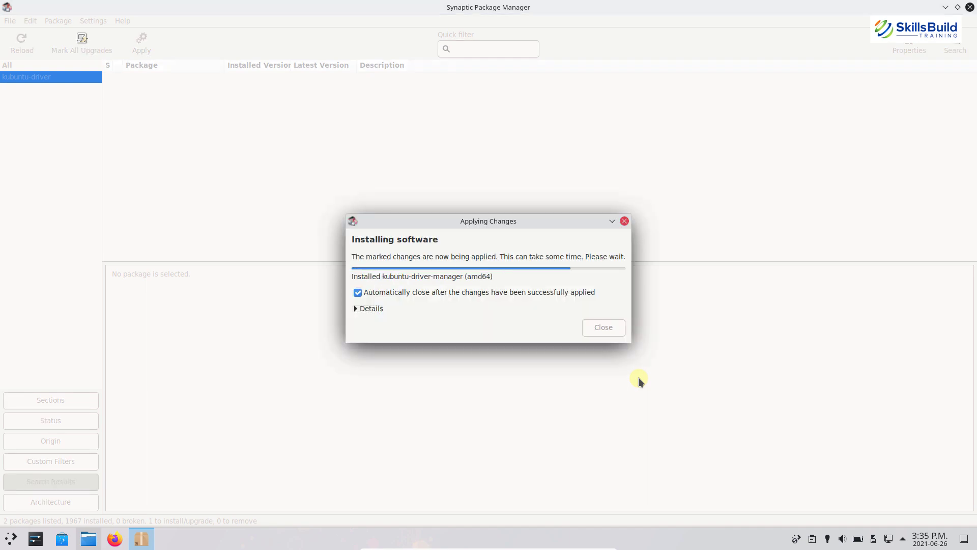
pyautogui.click(971, 7)
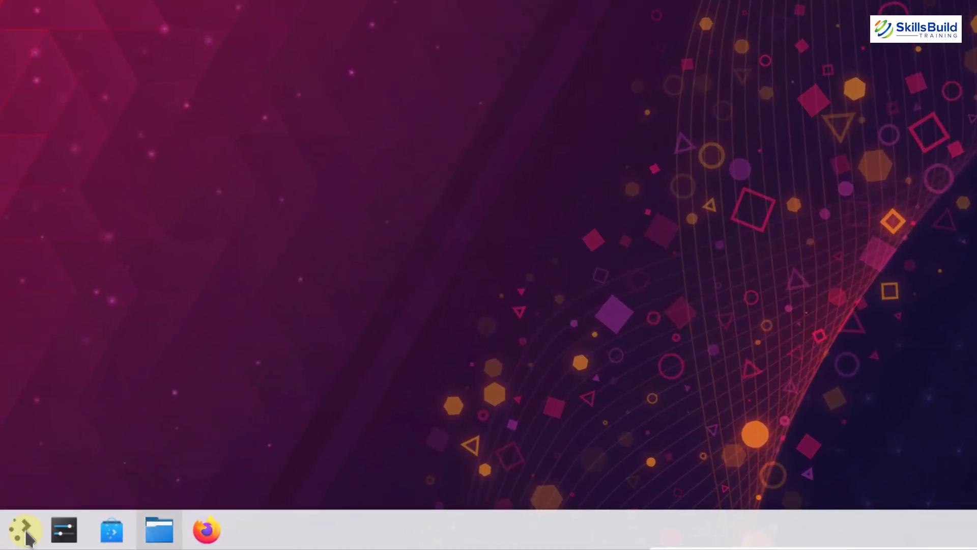
pyautogui.click(25, 535)
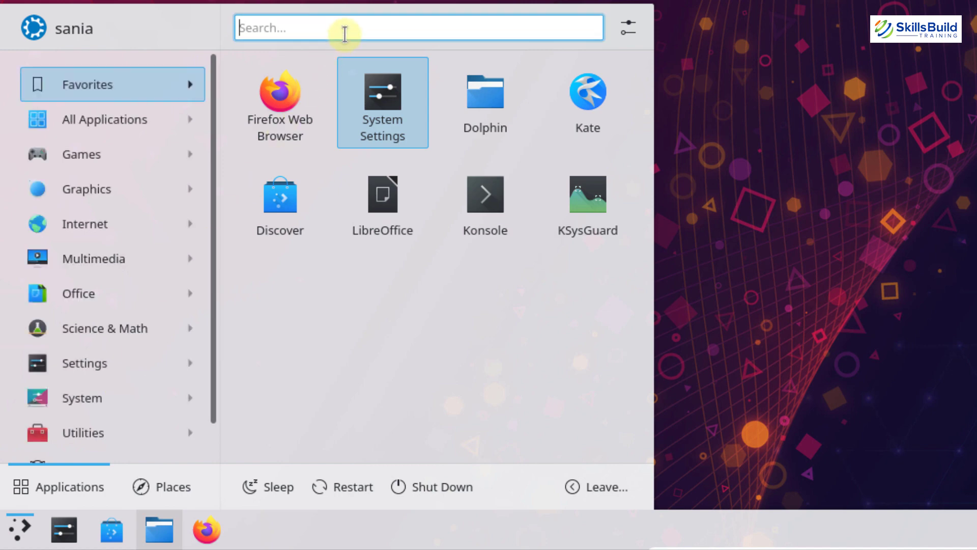
pyautogui.write('driv')
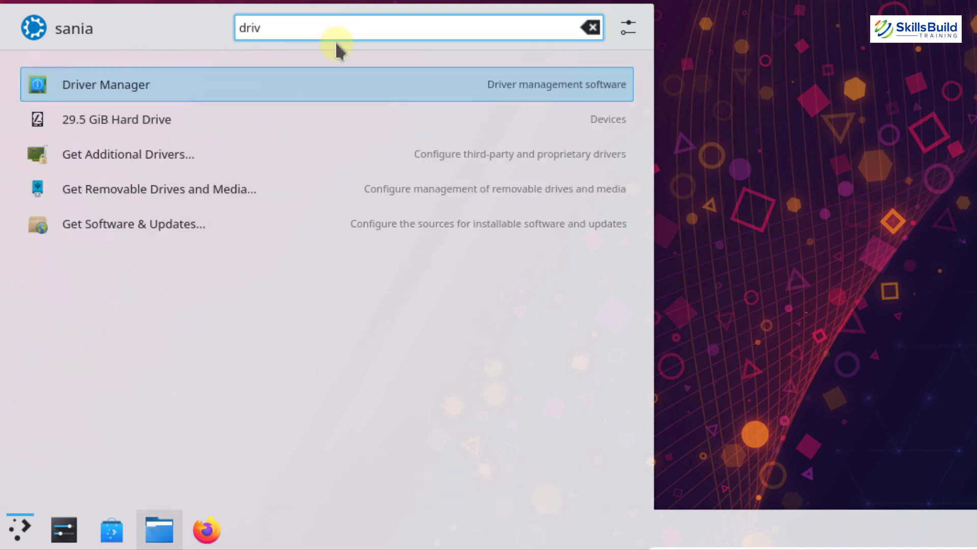
pyautogui.press('Return')
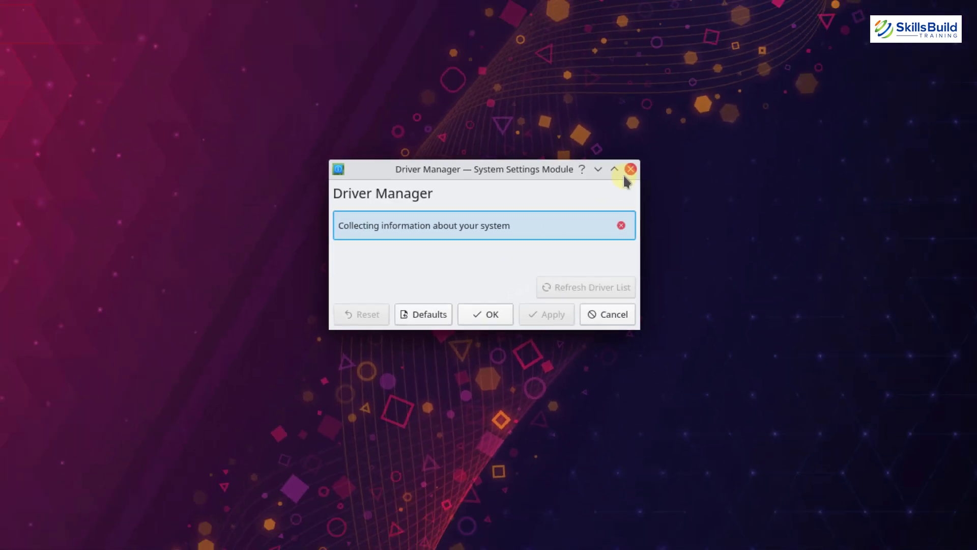
pyautogui.click(761, 133)
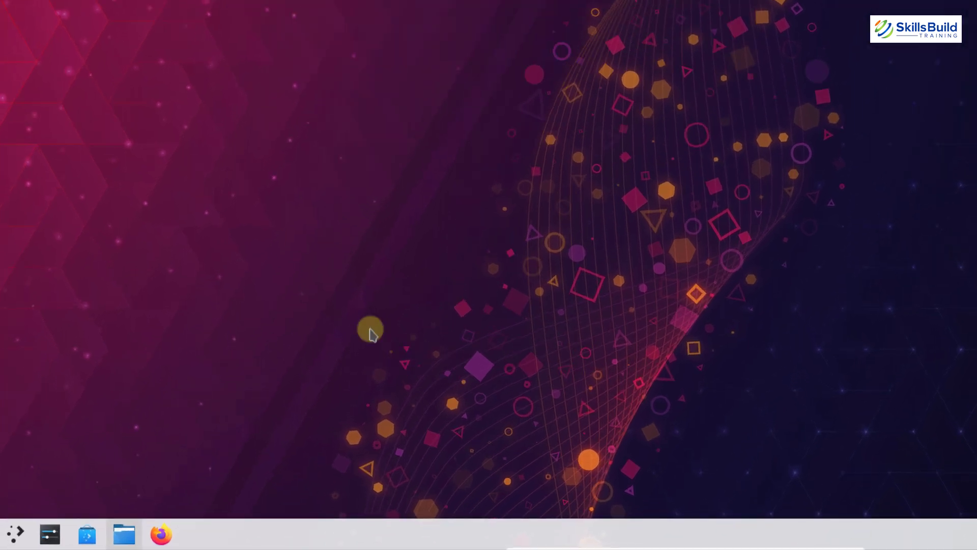
# - In Desktop Session, offer shutdown options, make End current session the default leave option, and apply
pyautogui.click(35, 538)
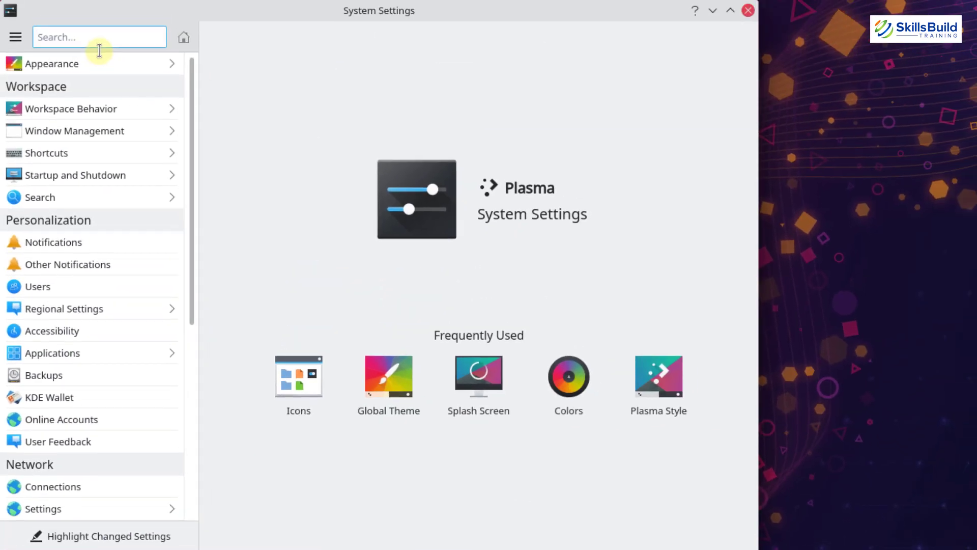
pyautogui.write('sess')
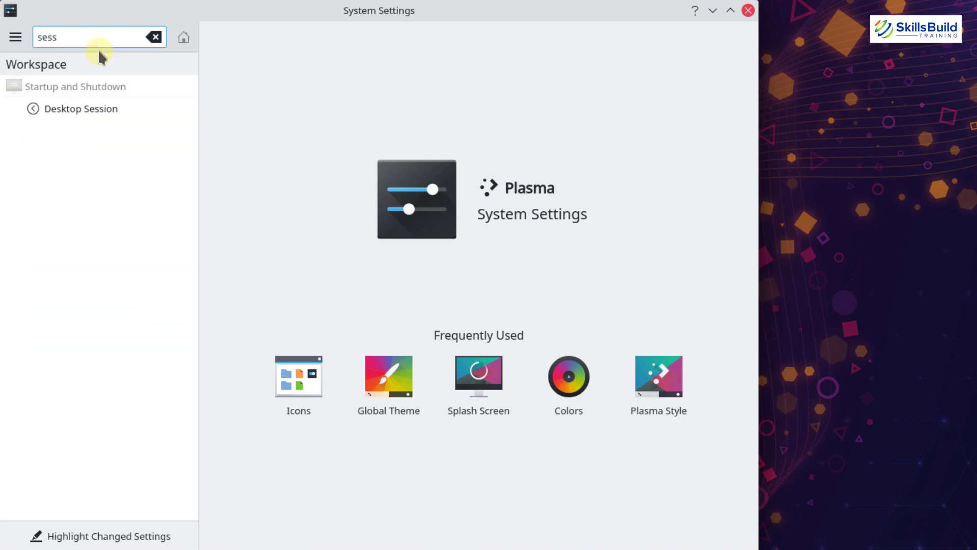
pyautogui.click(104, 109)
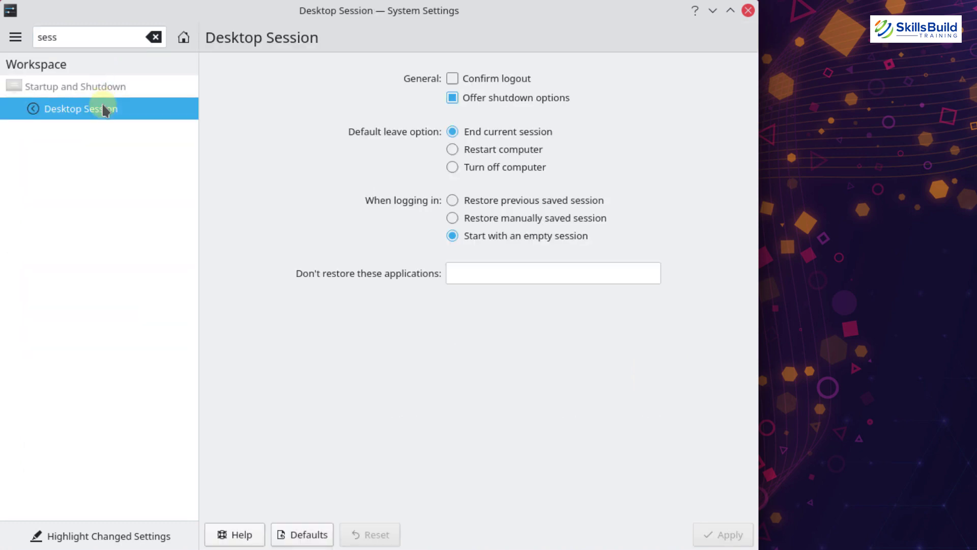
pyautogui.click(451, 96)
pyautogui.click(452, 167)
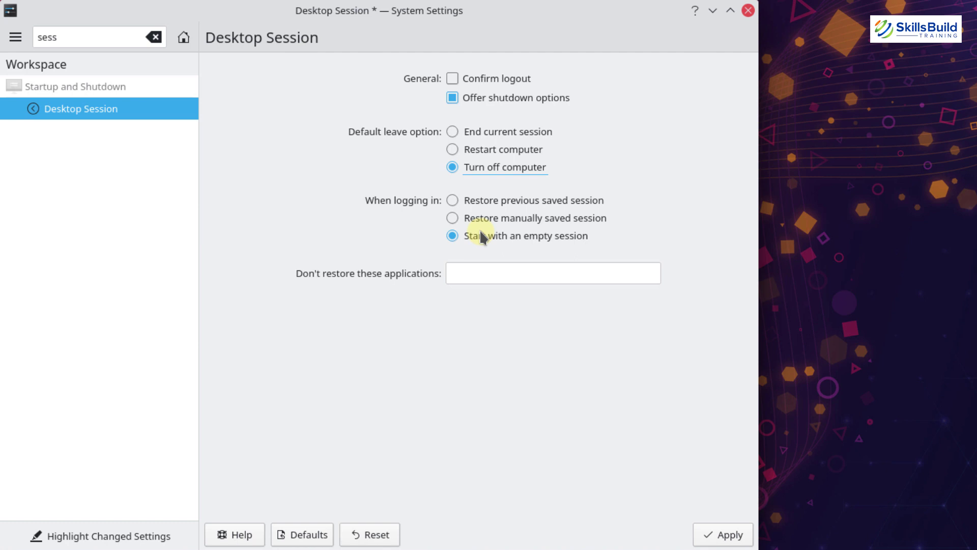
pyautogui.click(452, 132)
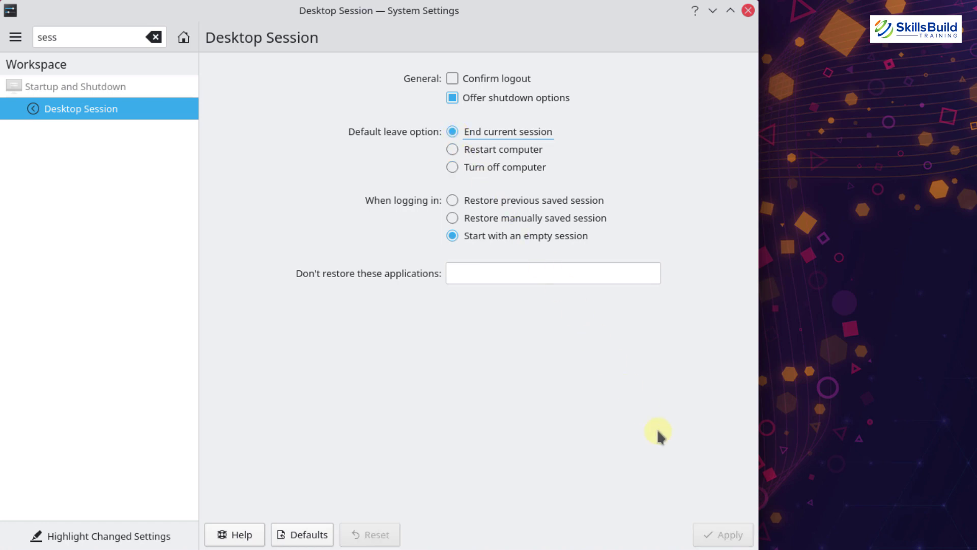
pyautogui.hotkey('alt', 'c')
pyautogui.click(727, 534)
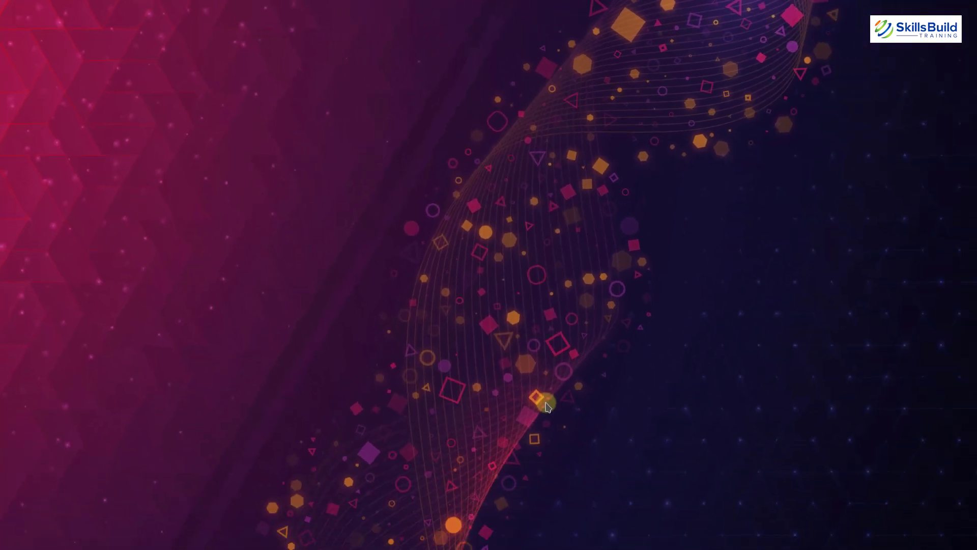
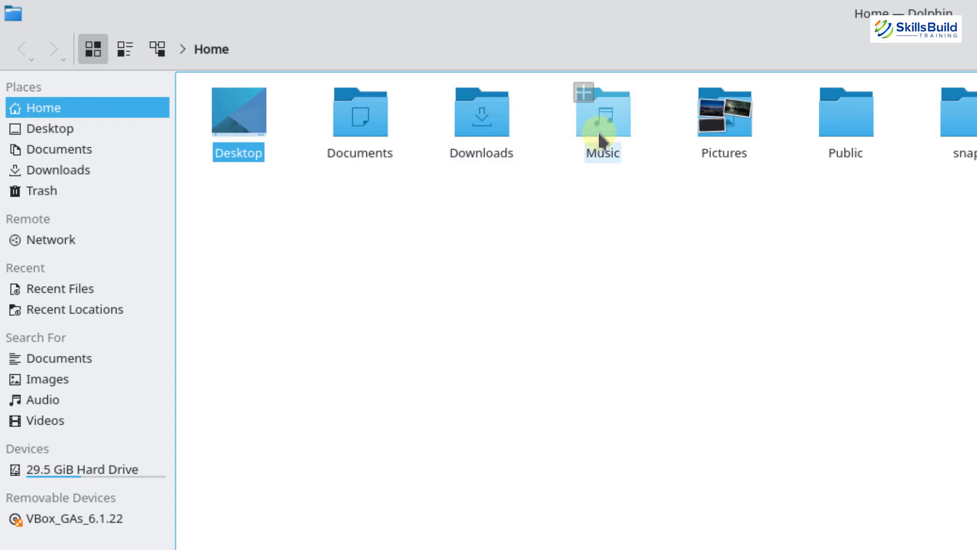
# - Pin Music in Places, and make Dolphin remember per-folder display style and sort alphabetically, case insensitive
pyautogui.moveTo(598, 131); pyautogui.dragTo(84, 176)
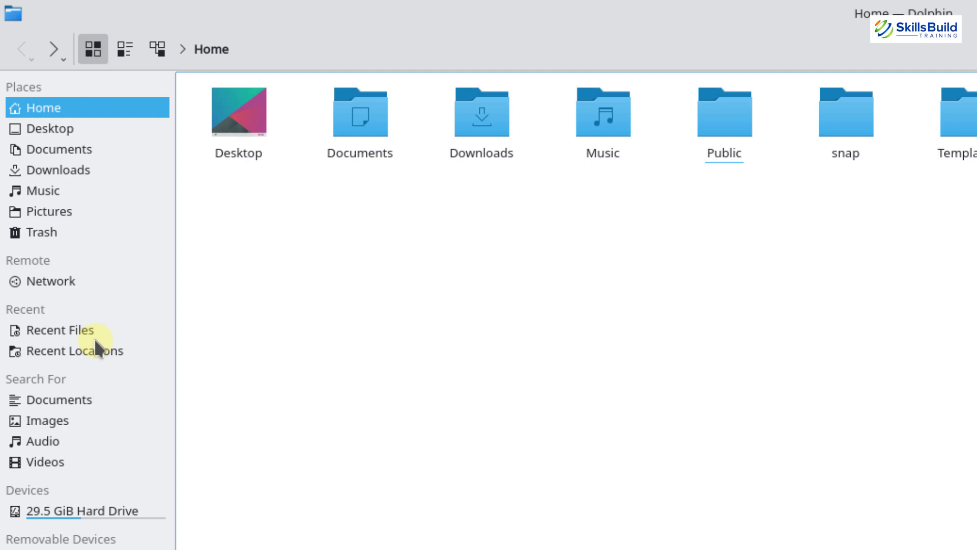
pyautogui.click(961, 41)
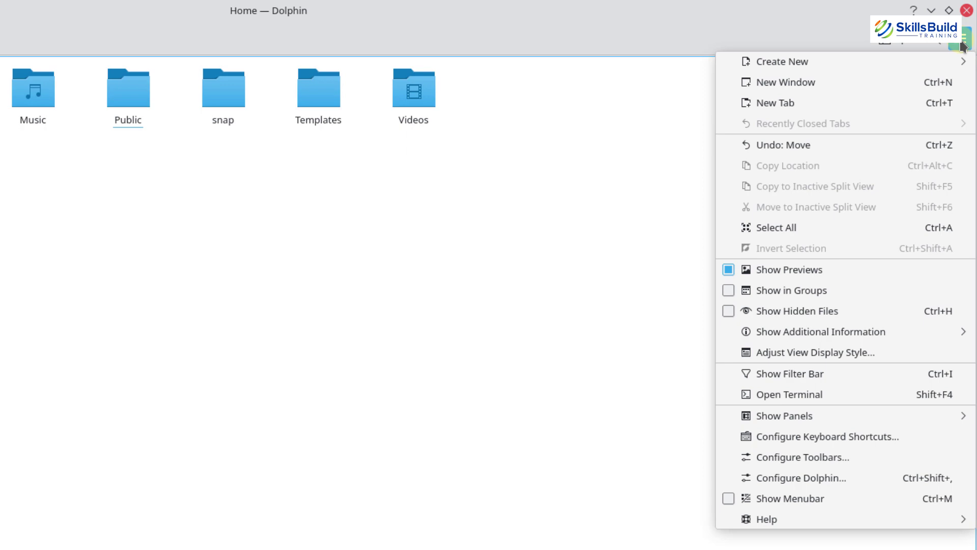
pyautogui.click(806, 480)
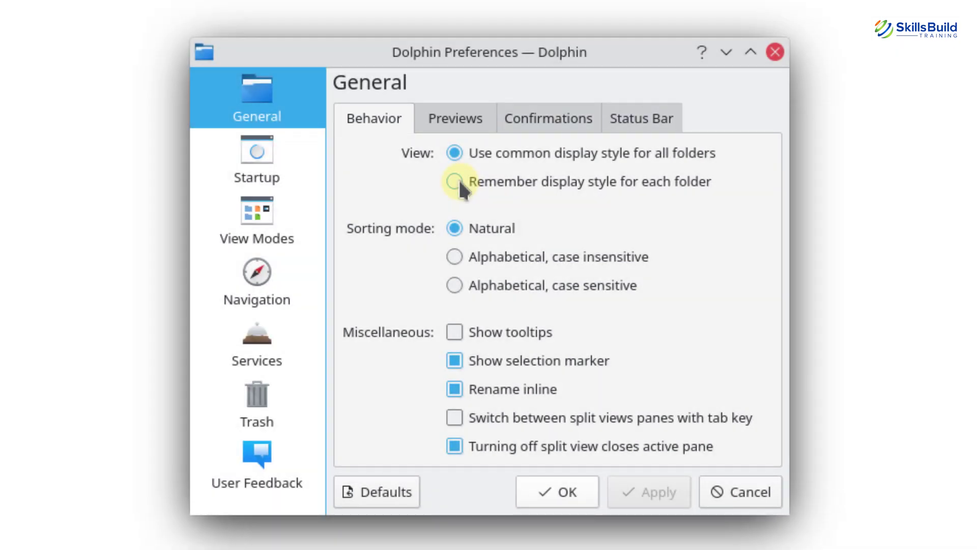
pyautogui.click(454, 182)
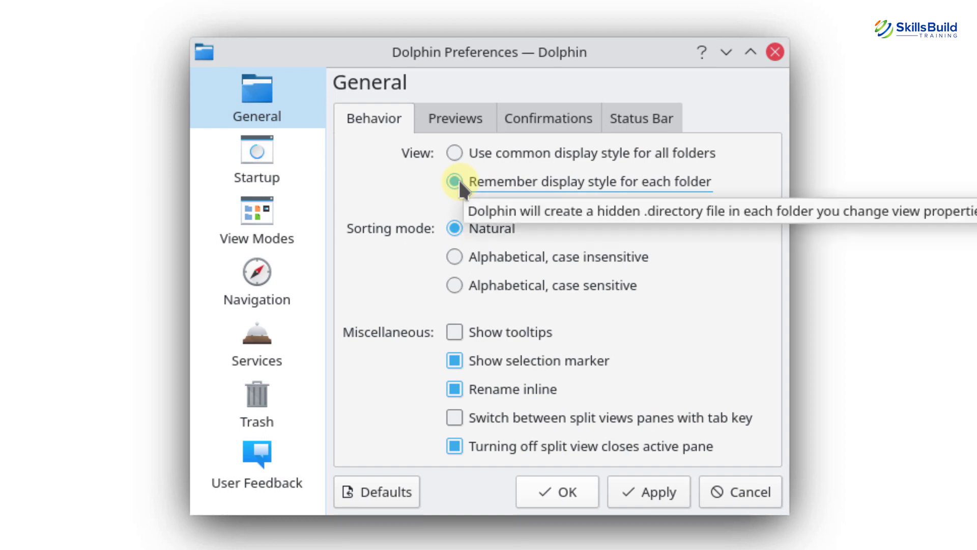
pyautogui.click(454, 256)
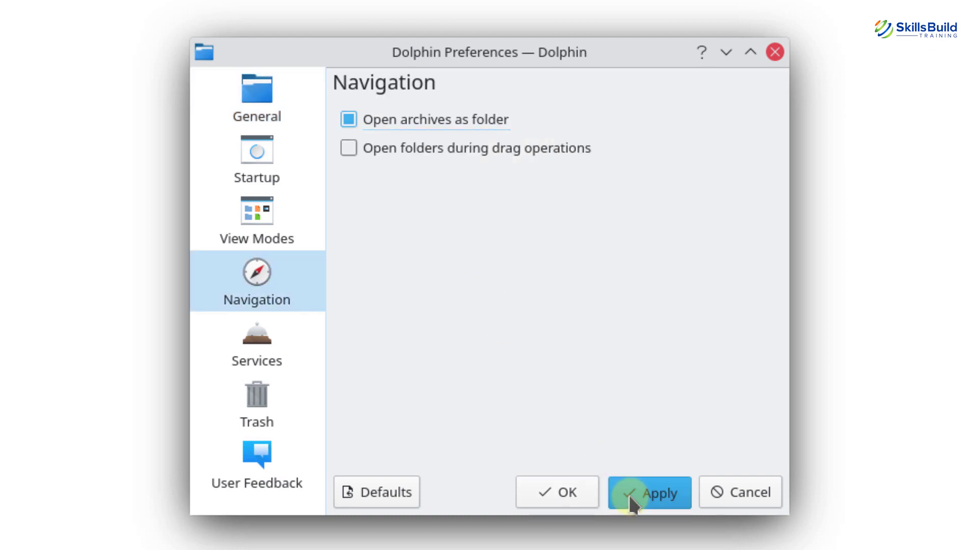
pyautogui.click(631, 498)
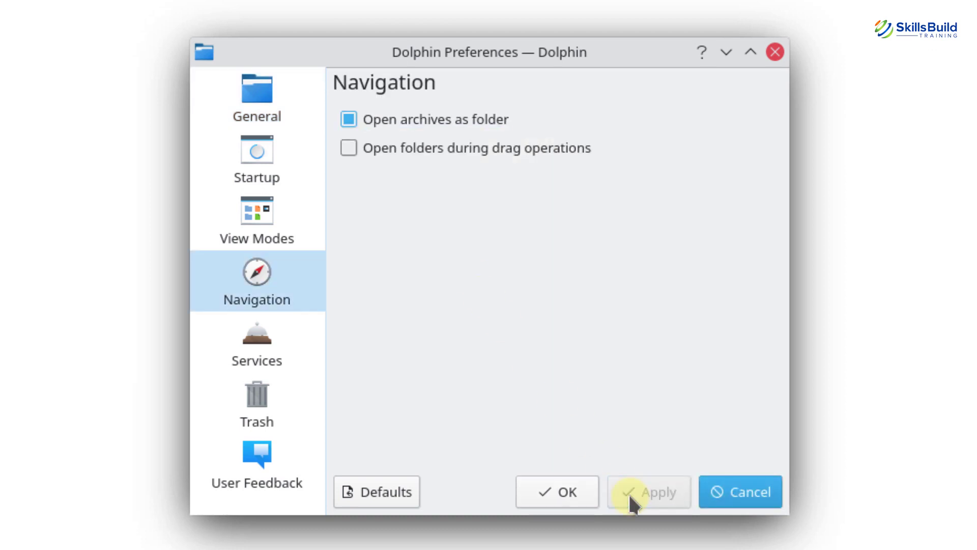
pyautogui.click(703, 504)
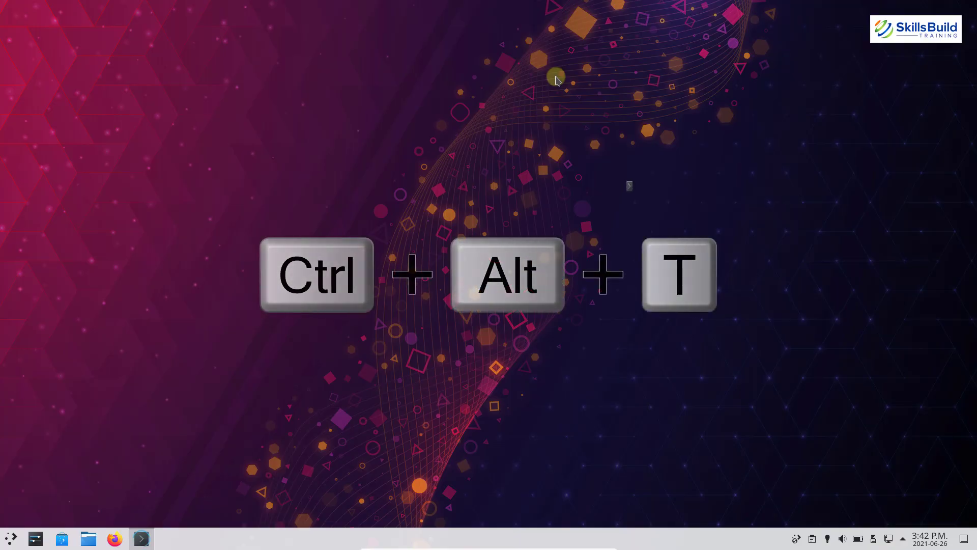
# - Enable the ufw firewall with sudo ufw enable, then turn it off with sudo ufw disable
pyautogui.hotkey('ctrl', 'alt', 't')
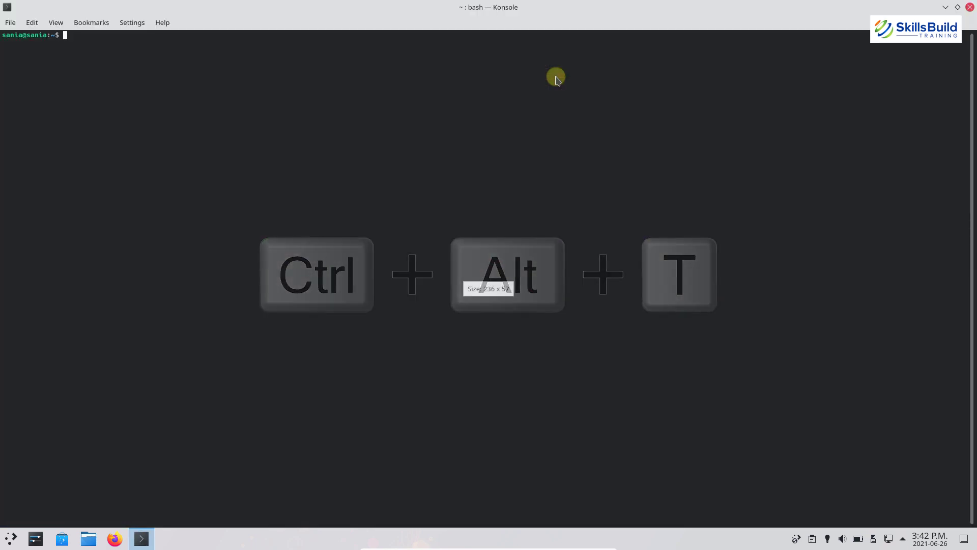
pyautogui.write('sudo ufw enable')
pyautogui.press('Return')
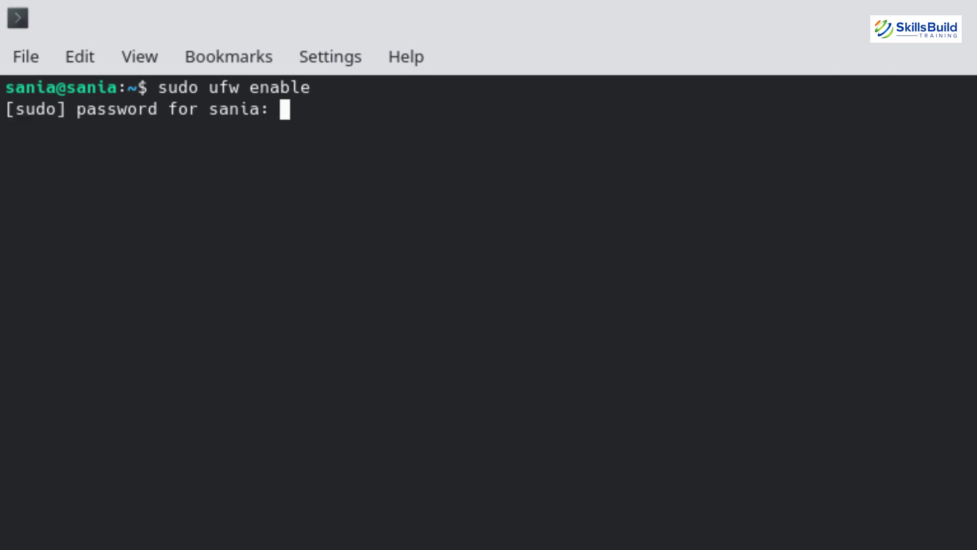
pyautogui.press('Return')
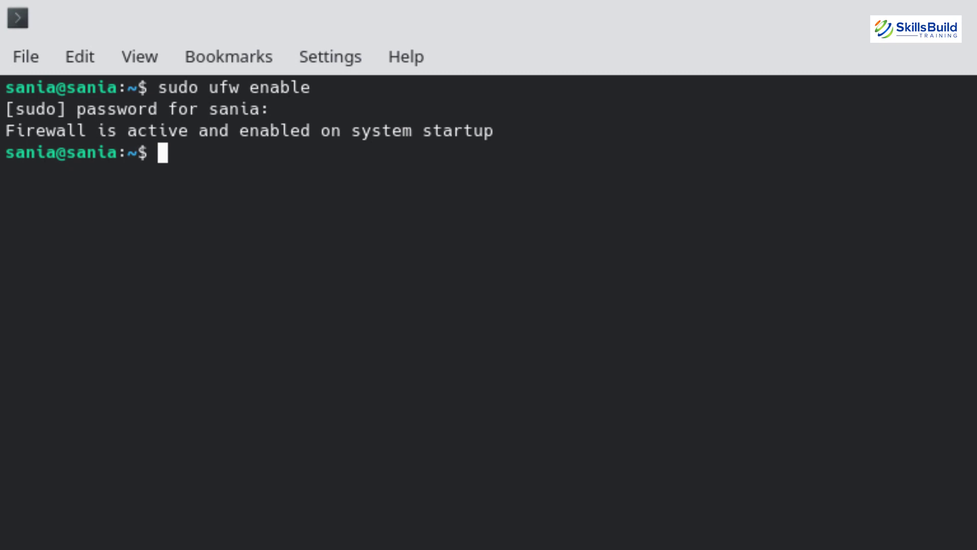
pyautogui.write('udo ufw')
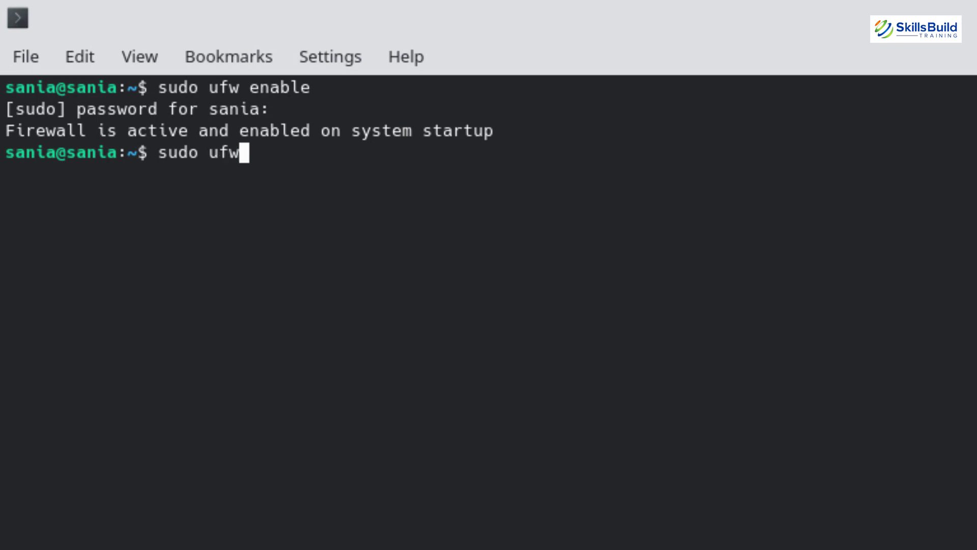
pyautogui.write(' disab')
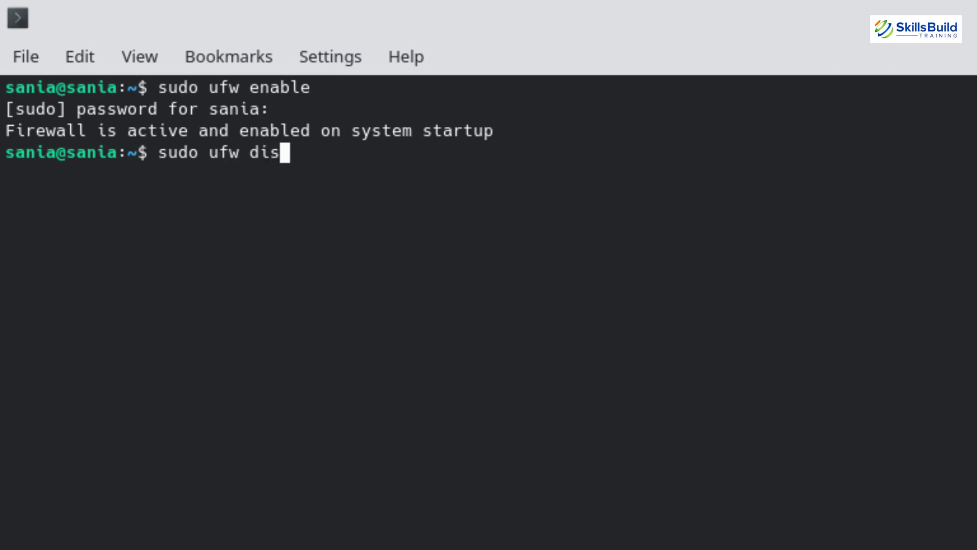
pyautogui.write('le')
pyautogui.press('Return')
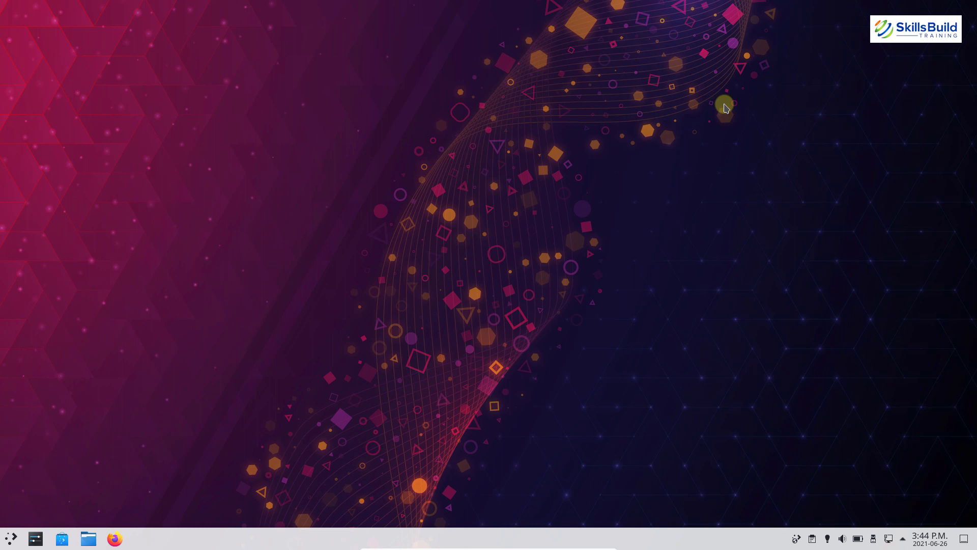
# - Install default-jdk (already the newest version) and check the installed version with java --version
pyautogui.hotkey('ctrl', 'alt', 't')
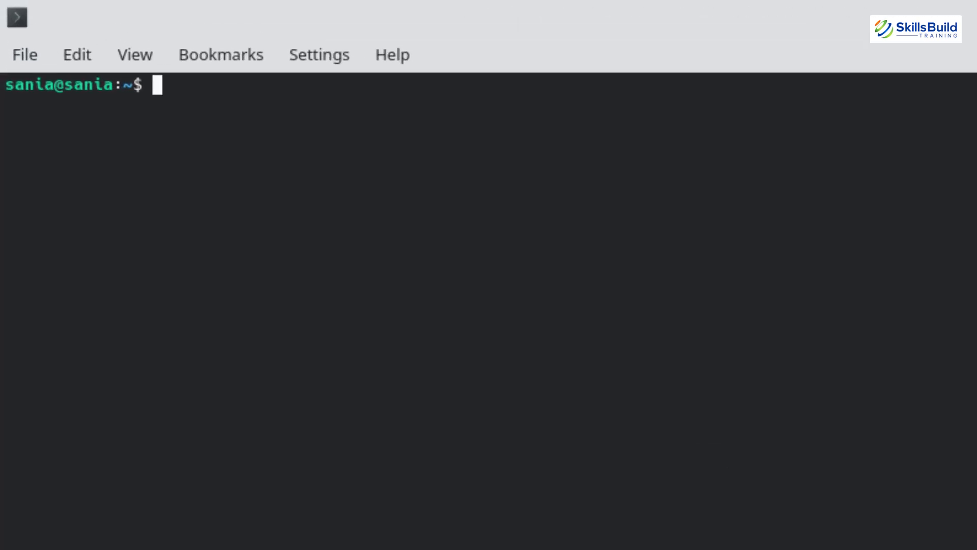
pyautogui.write('sud')
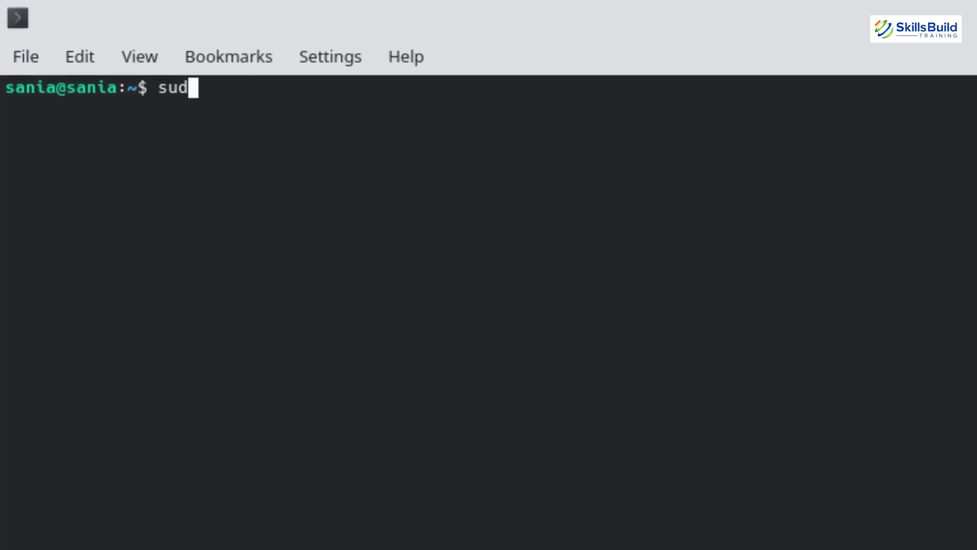
pyautogui.write('o apt i')
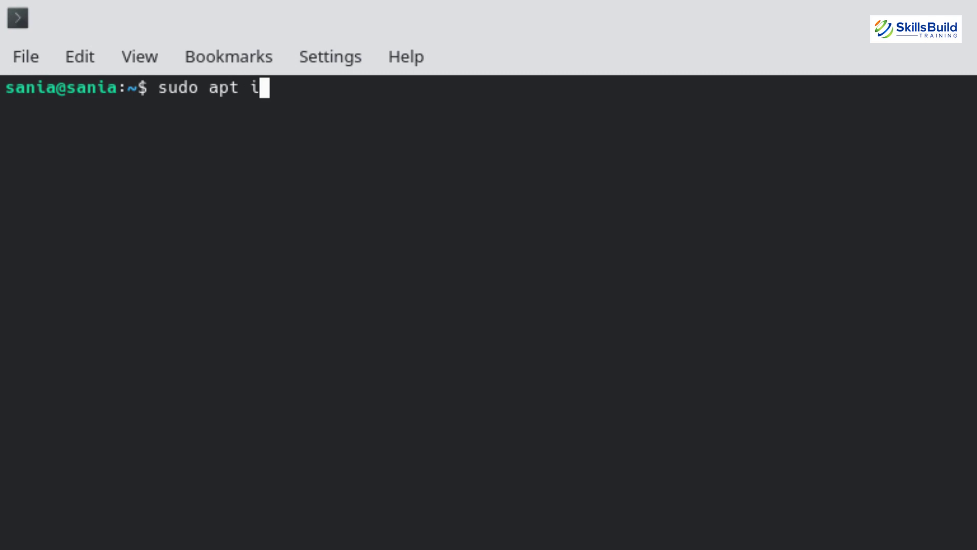
pyautogui.write('nstall ')
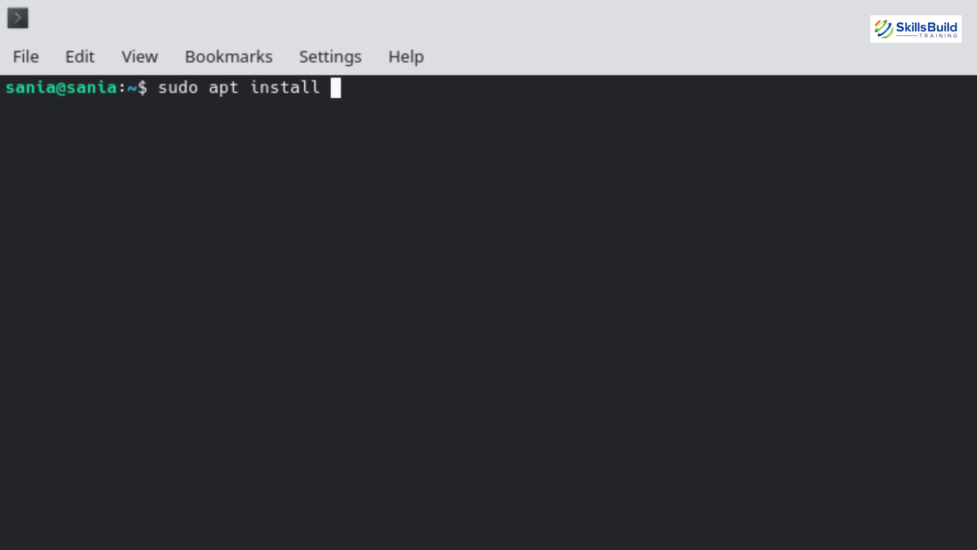
pyautogui.write('defa')
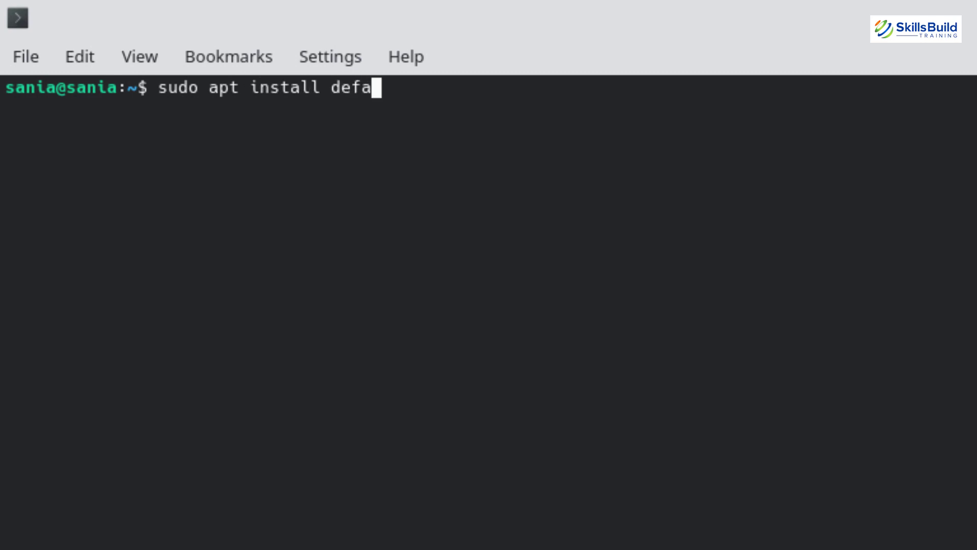
pyautogui.write('ult-jdk')
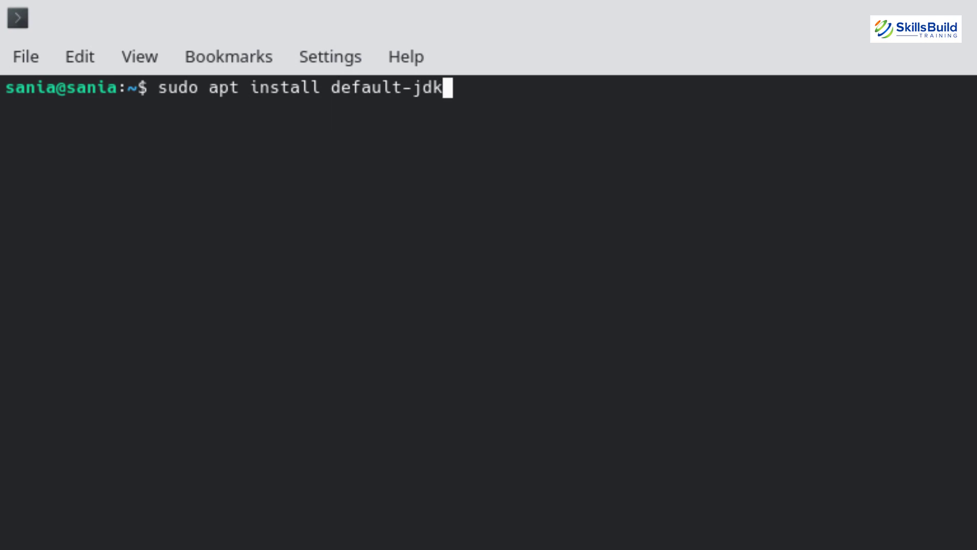
pyautogui.press('Return')
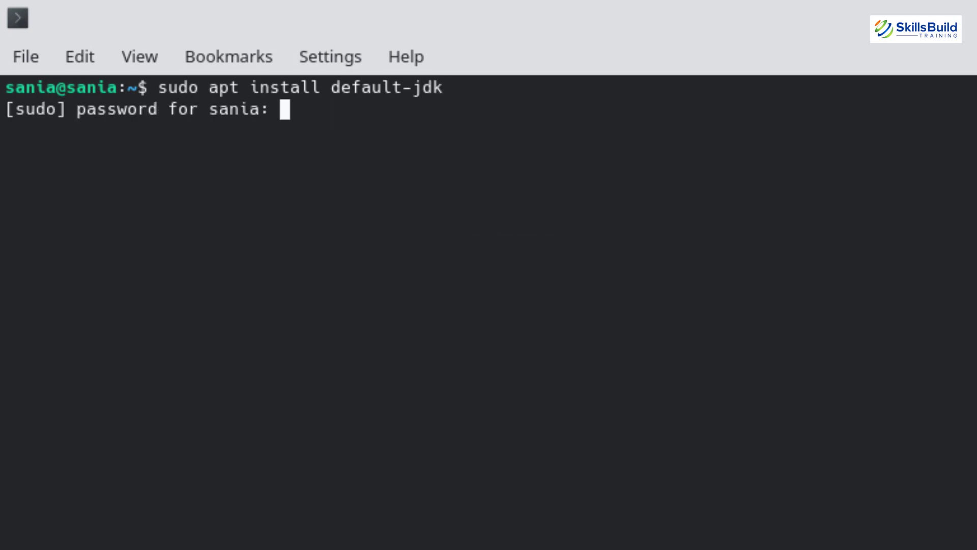
pyautogui.press('Return')
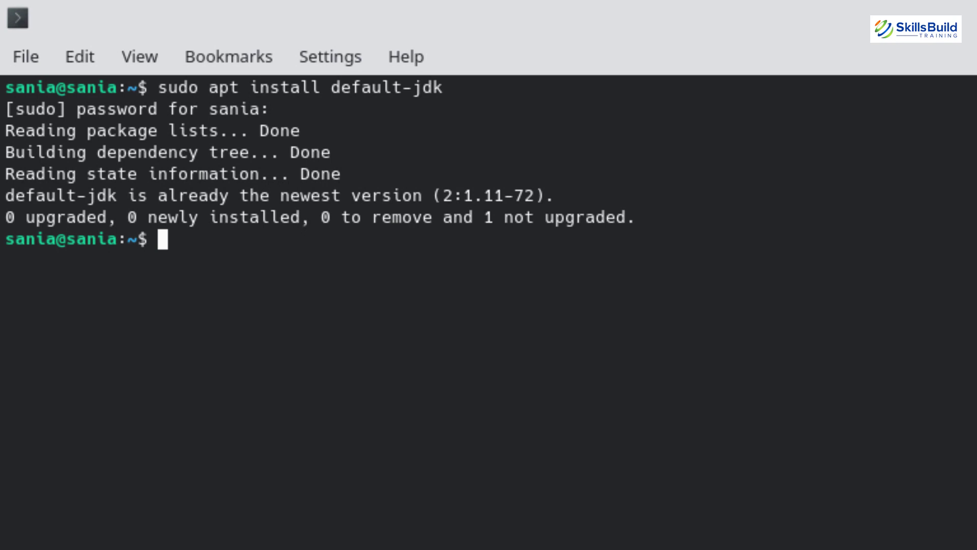
pyautogui.write('java --')
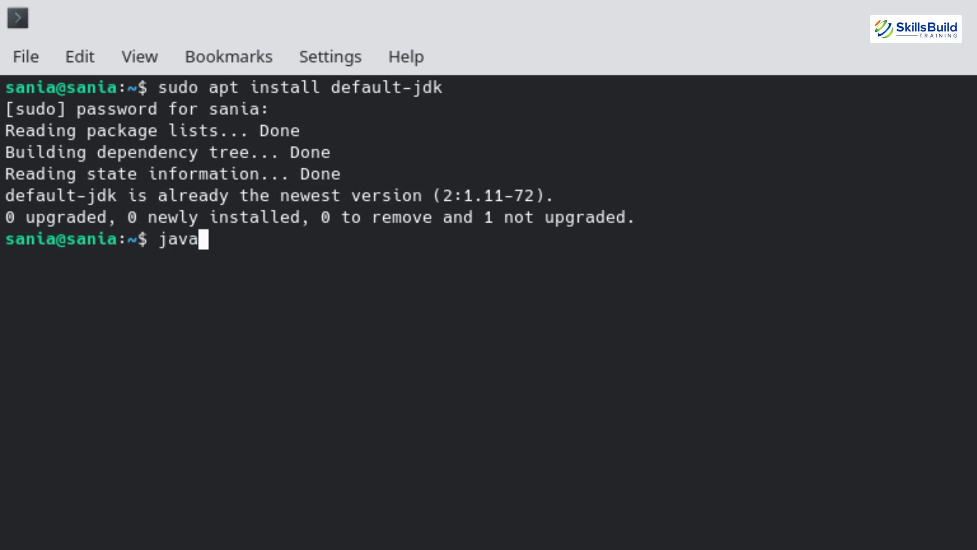
pyautogui.write('version')
pyautogui.press('Return')
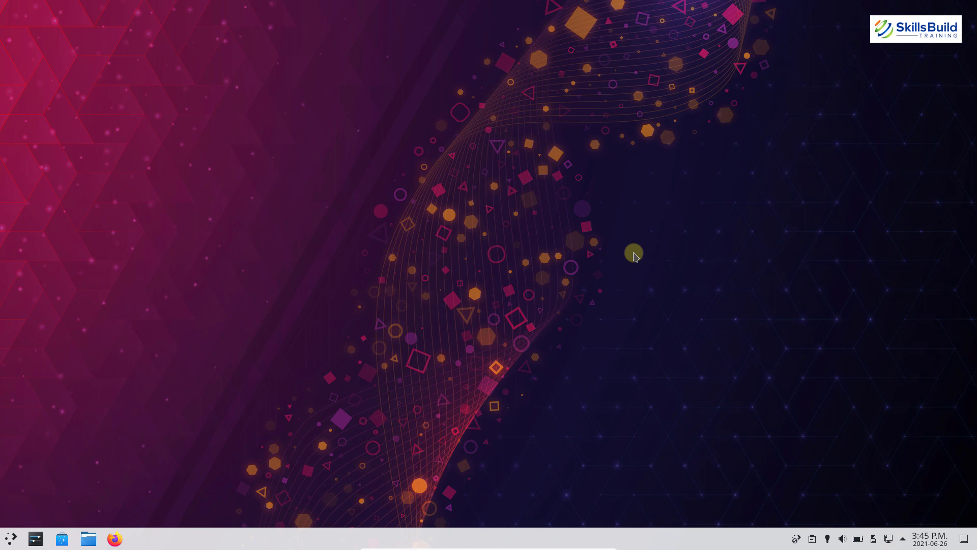
# - In a new terminal, add the ppa:linrunner/tlp-beta repository with sudo add-apt-repository
pyautogui.hotkey('ctrl', 'alt', 't')
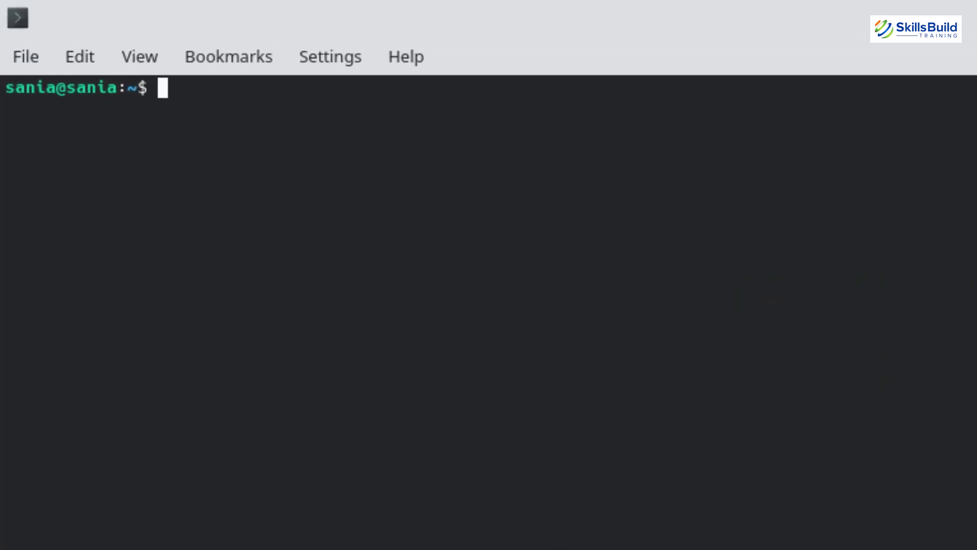
pyautogui.write('sudo add-apt-repository ppa:linrunner')
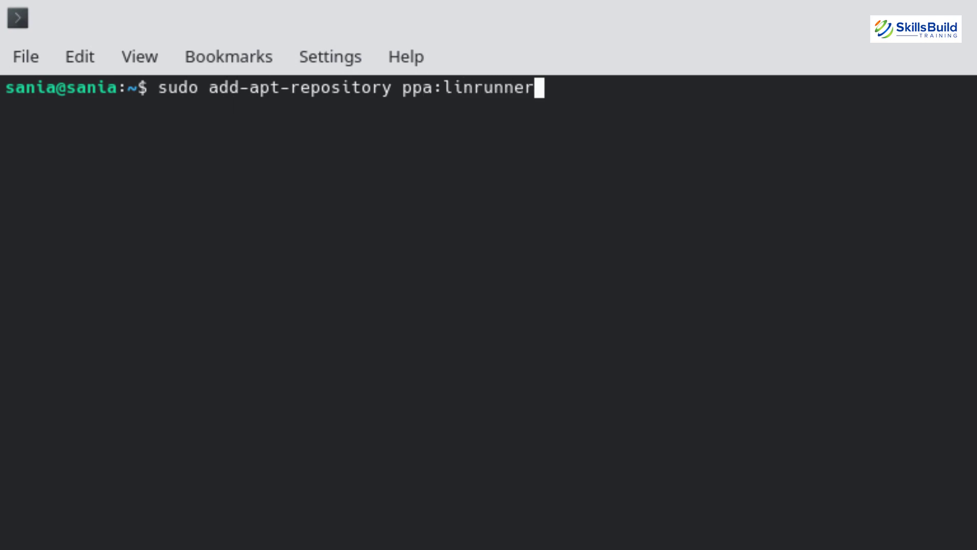
pyautogui.write('/tlp-')
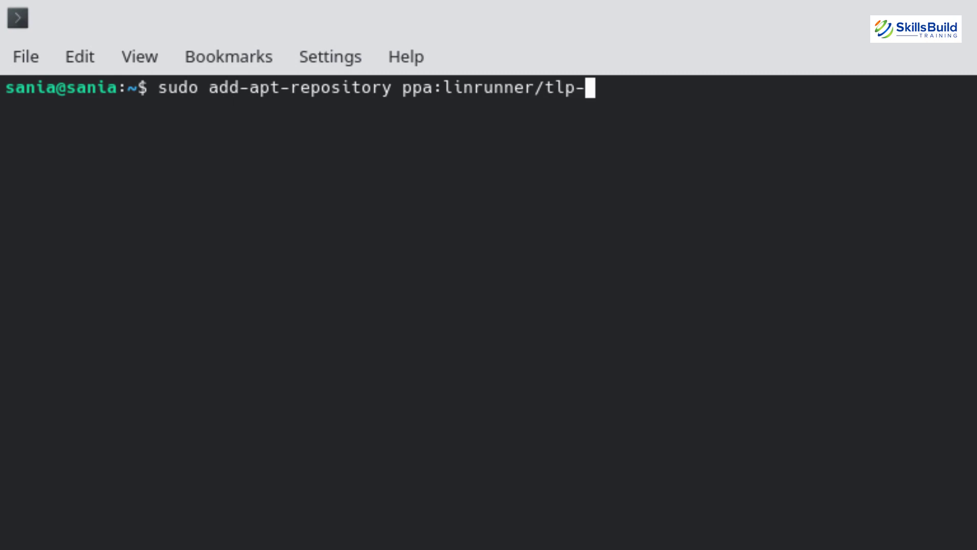
pyautogui.write('beta')
pyautogui.press('Return')
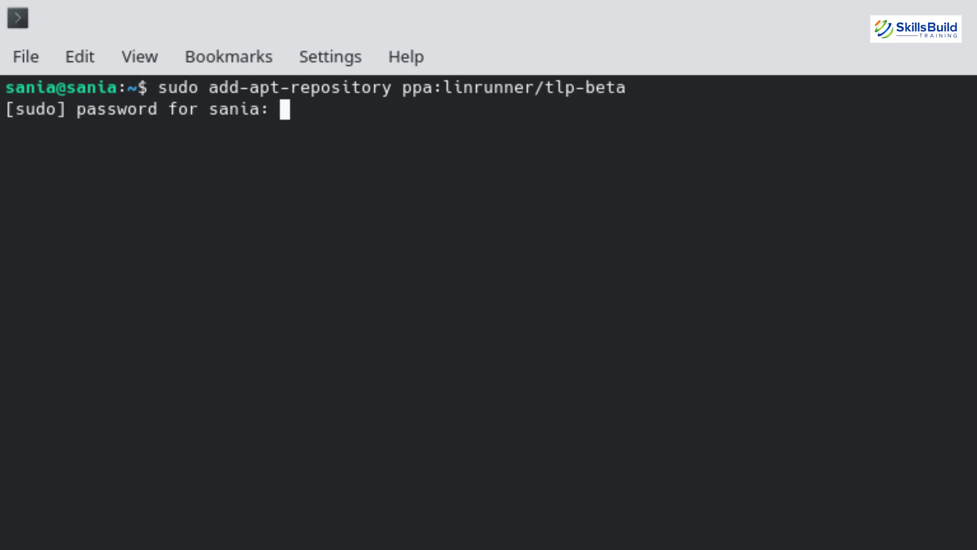
pyautogui.press('Return')
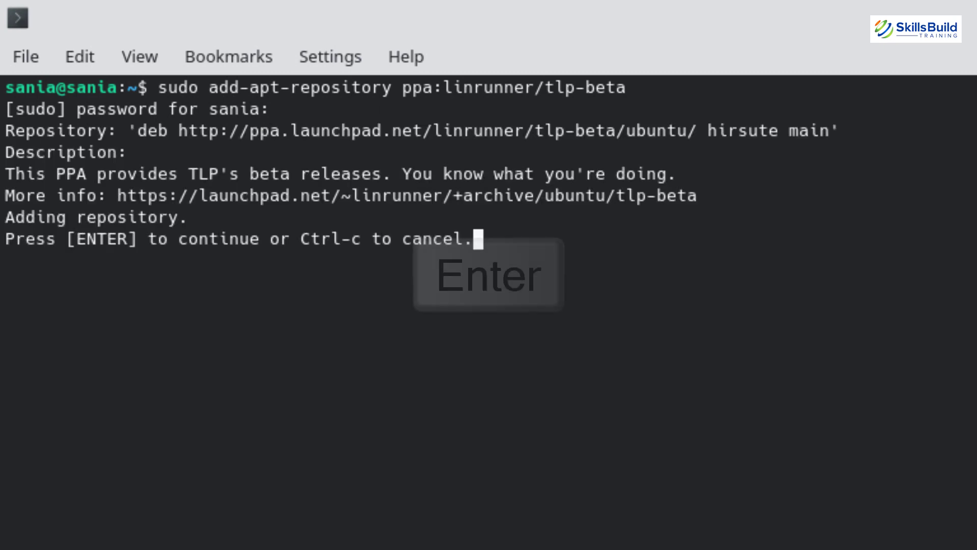
pyautogui.press('Return')
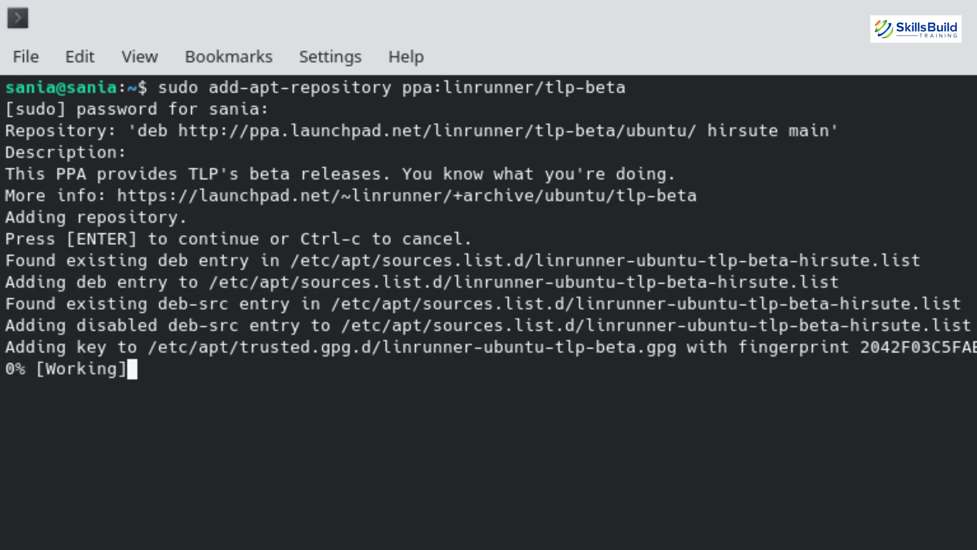
# - Refresh package lists, install tlp (newest 1.3.1-2), and clear the terminal
pyautogui.write('su')
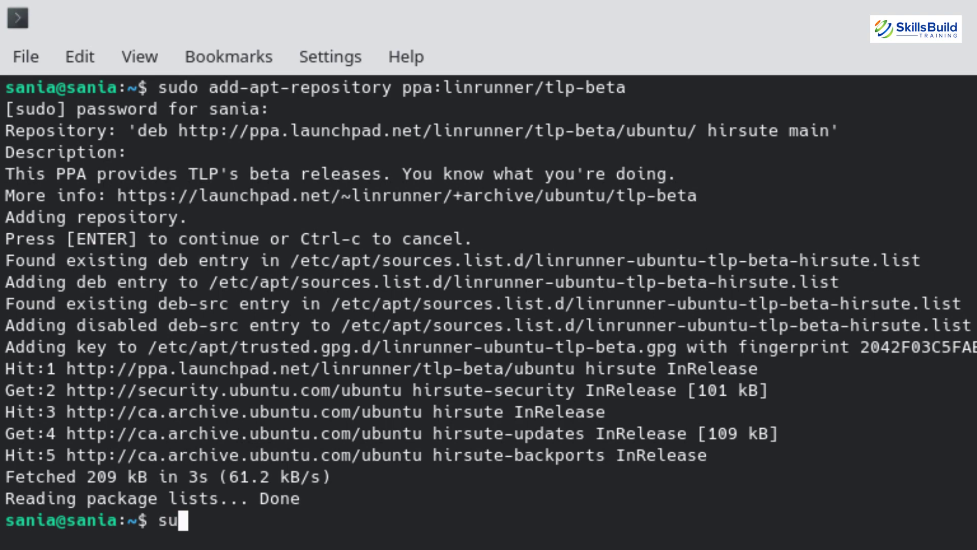
pyautogui.write('do apt updat')
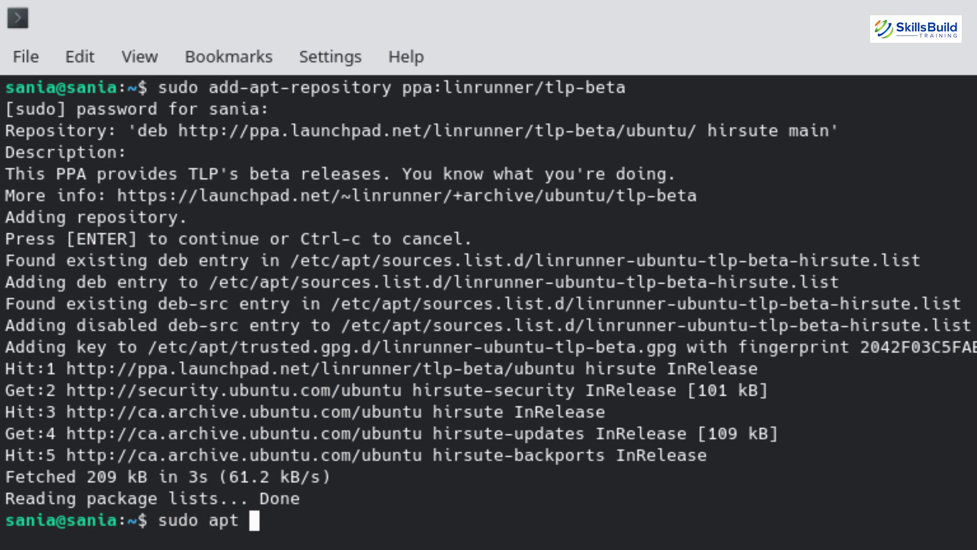
pyautogui.write('e')
pyautogui.press('Return')
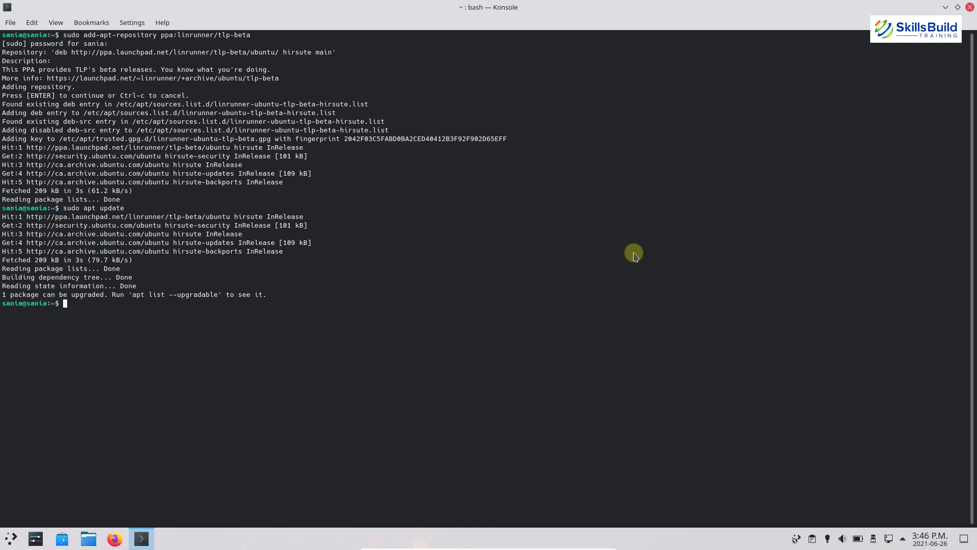
pyautogui.write('sudo ap')
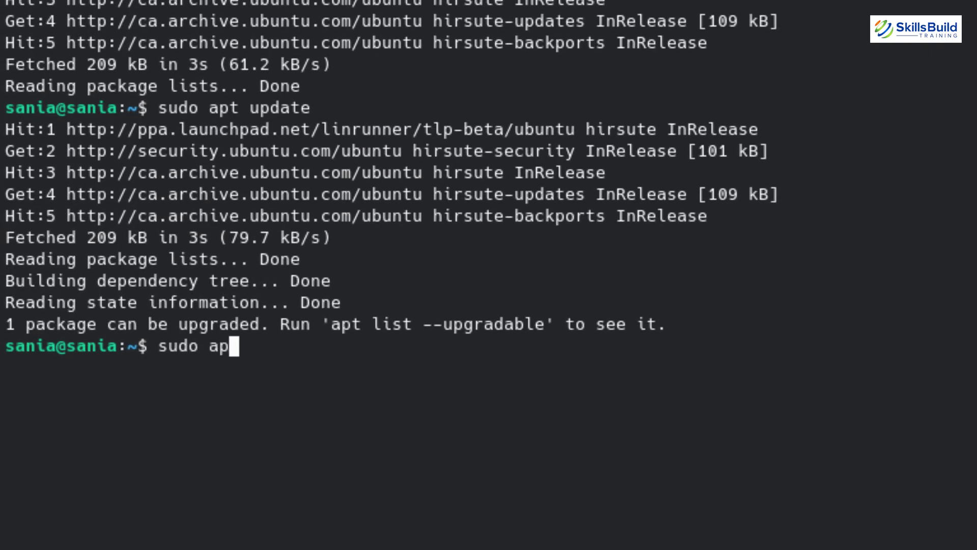
pyautogui.write('t install ')
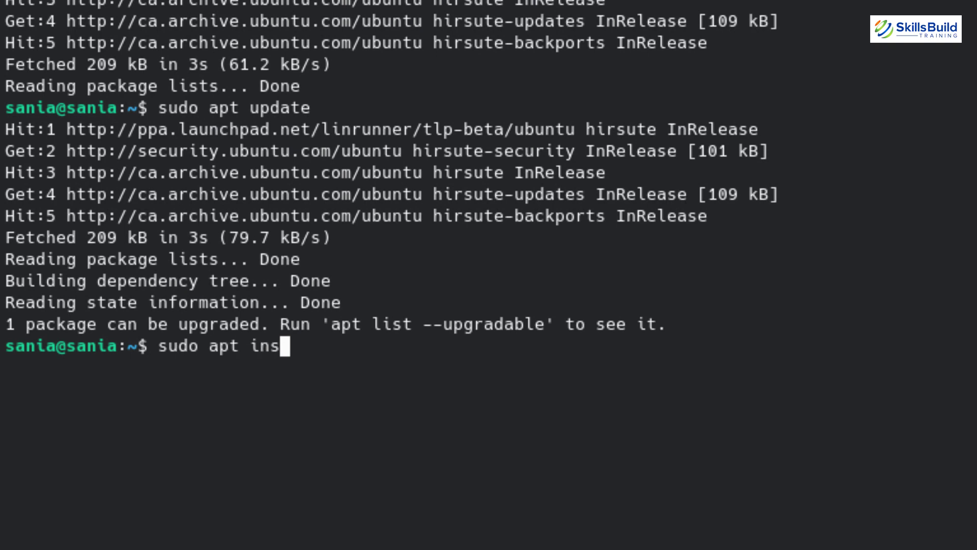
pyautogui.write('tlp')
pyautogui.press('Return')
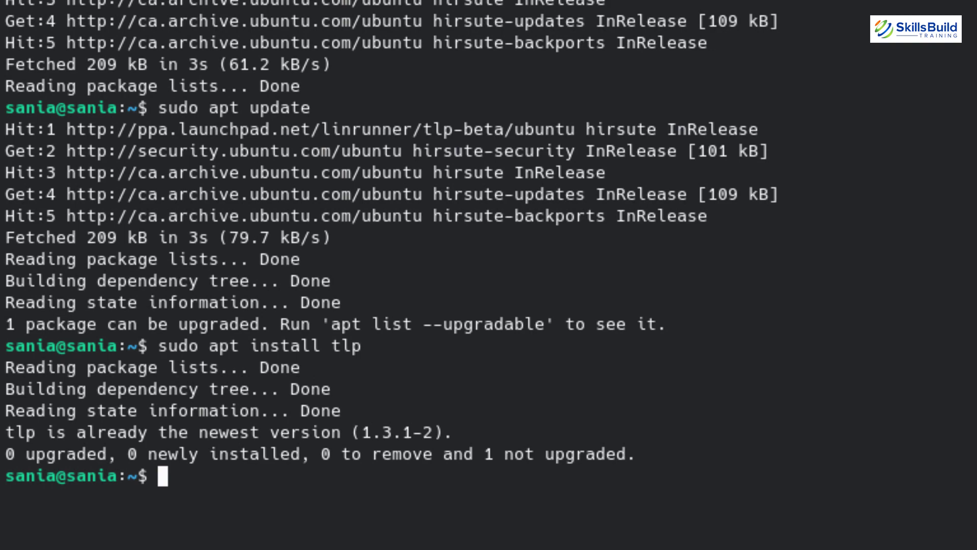
pyautogui.write('clear')
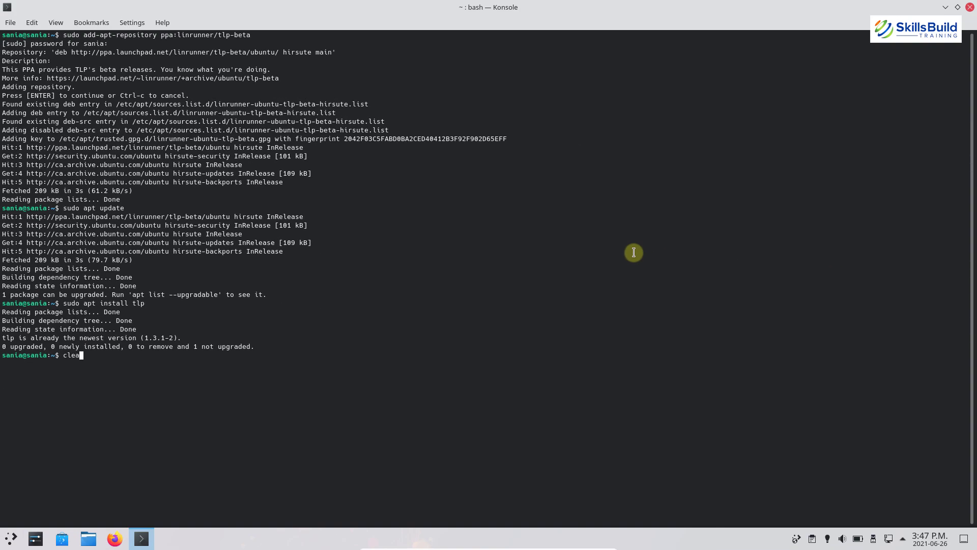
pyautogui.press('Return')
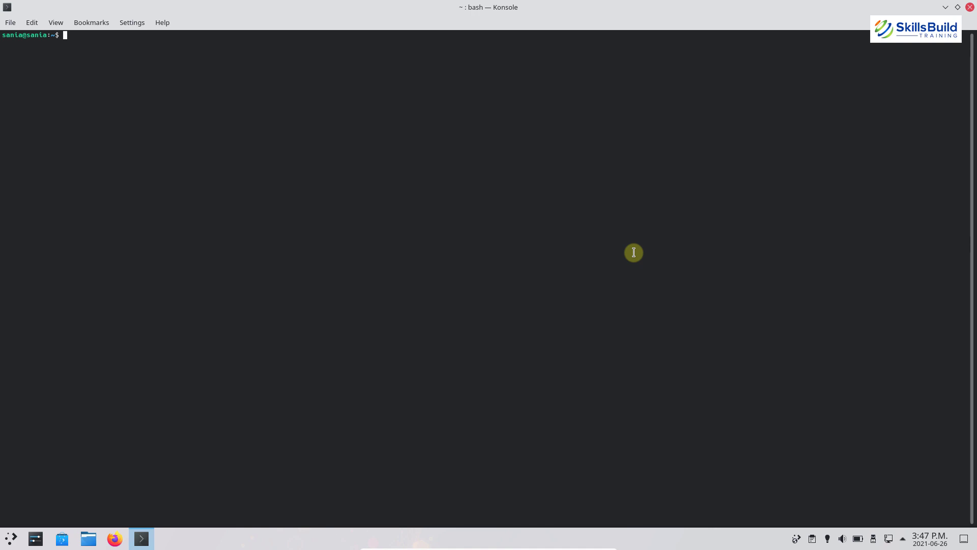
# - Run sudo apt update, then install ubuntu-restricted-extras (already version 67) and vlc
pyautogui.write('sudo apt update')
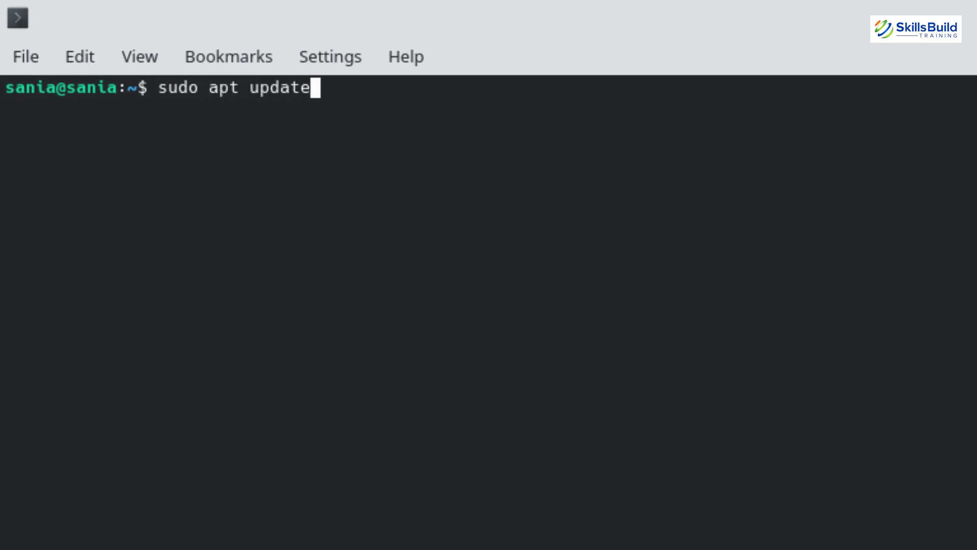
pyautogui.press('Return')
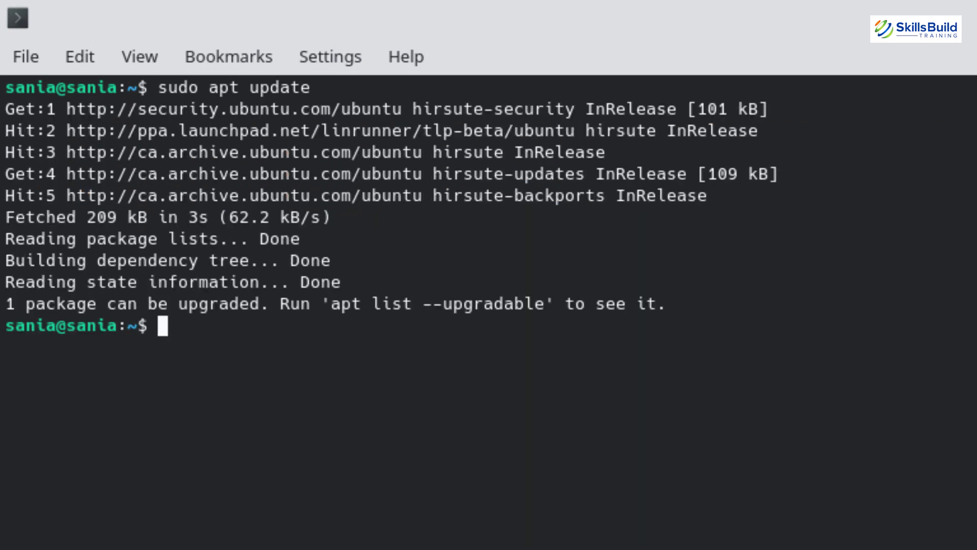
pyautogui.write('sudo ')
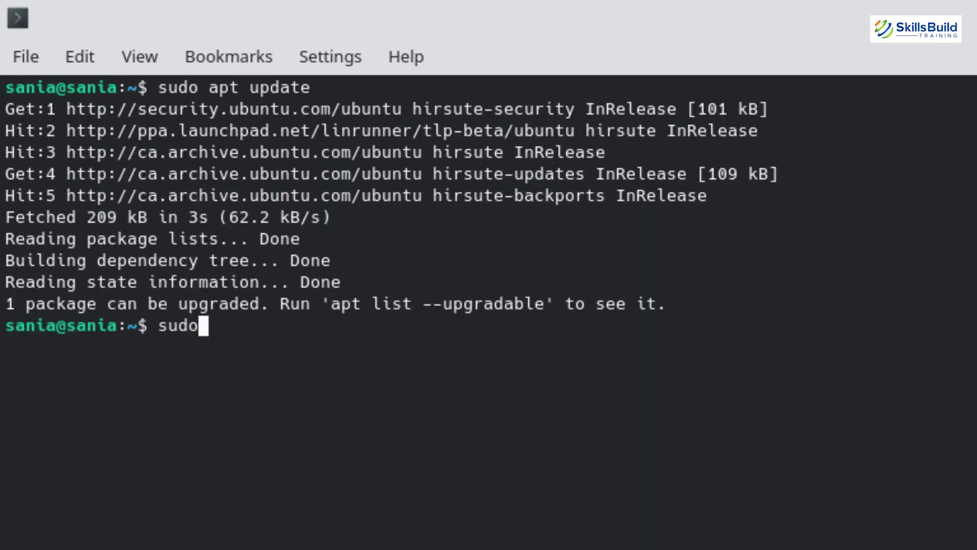
pyautogui.write('apt ')
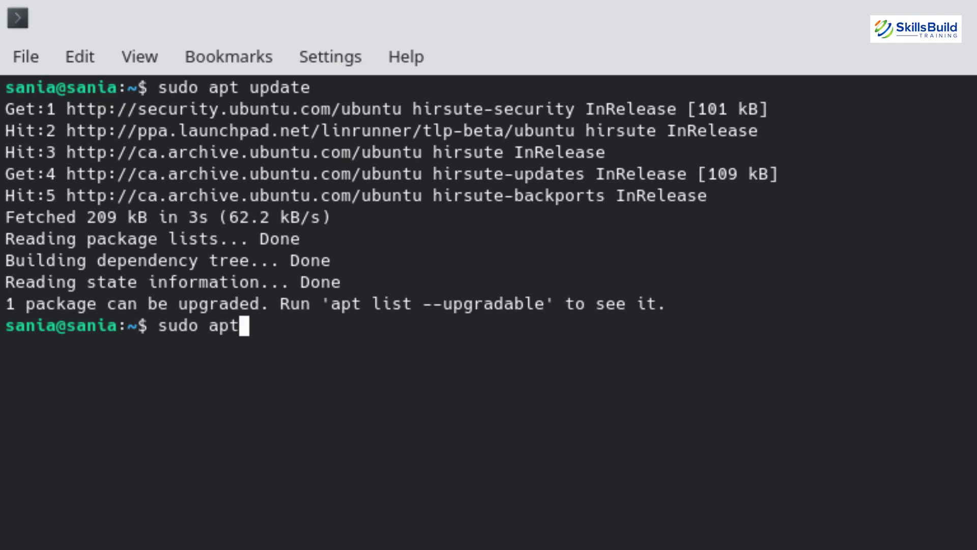
pyautogui.write('insta')
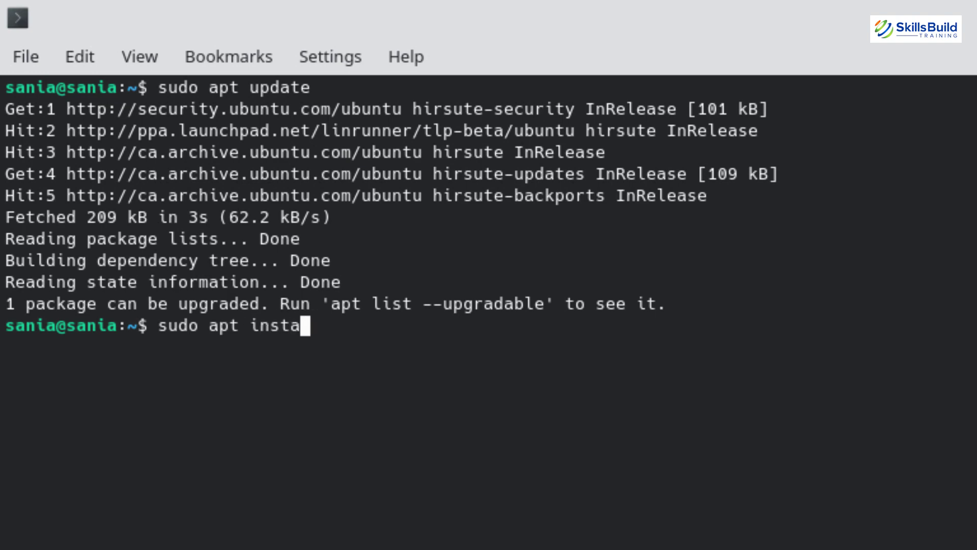
pyautogui.write('ll ub')
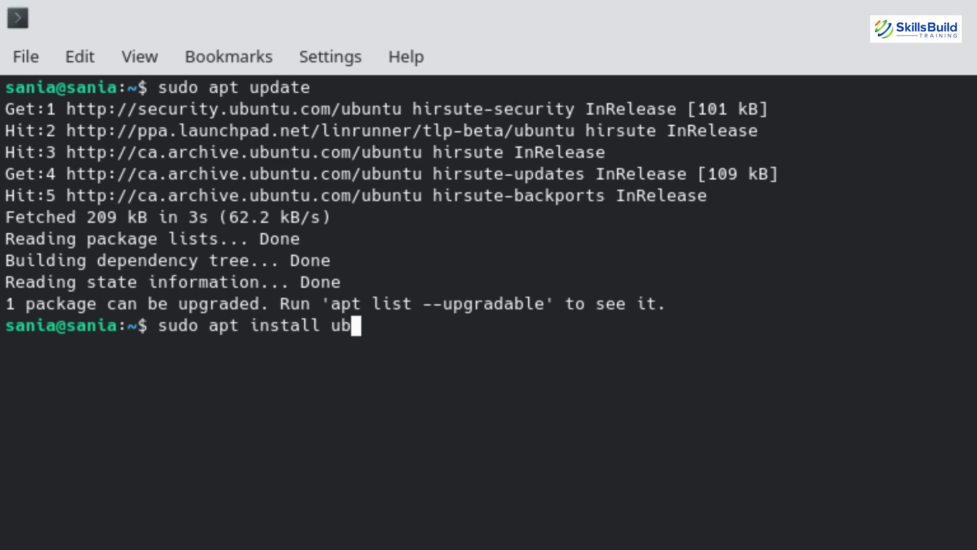
pyautogui.write('untu-')
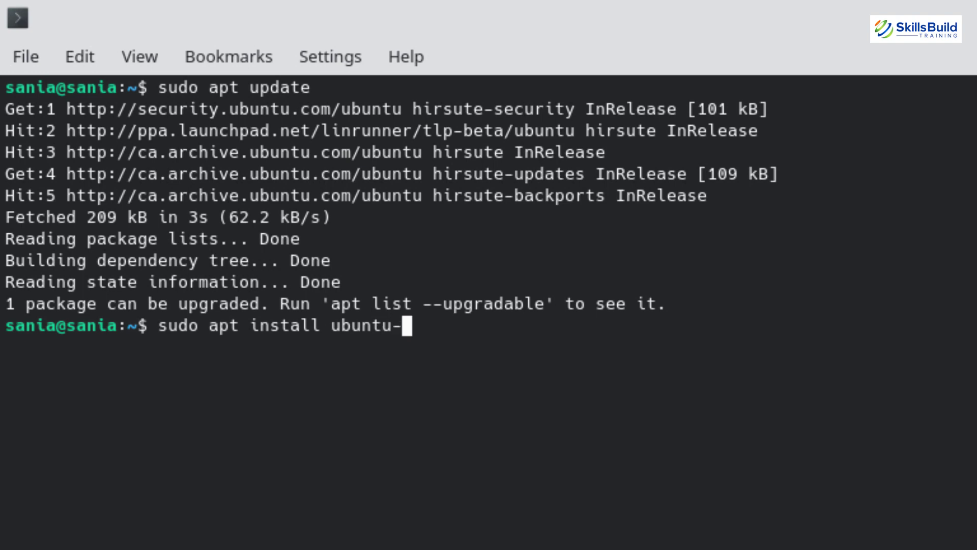
pyautogui.write('restri')
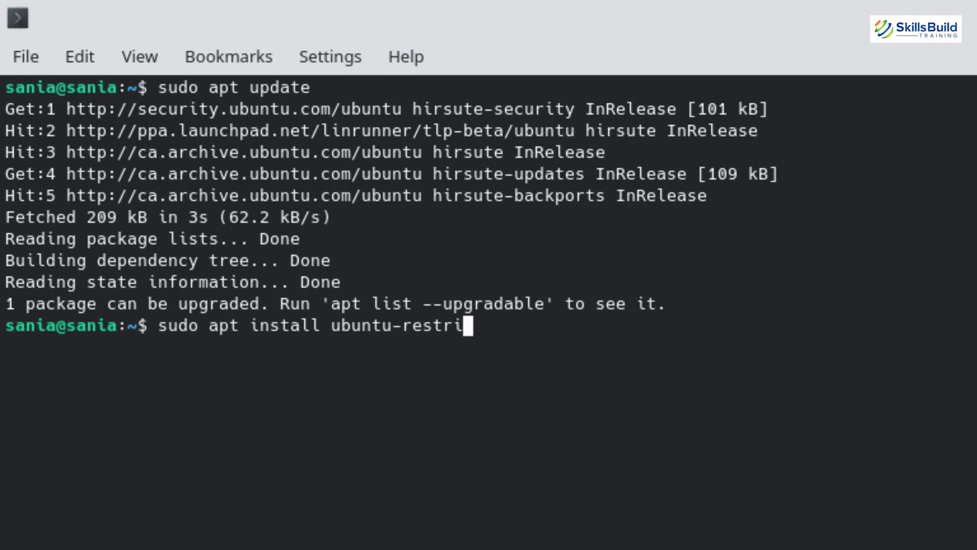
pyautogui.write('cted-')
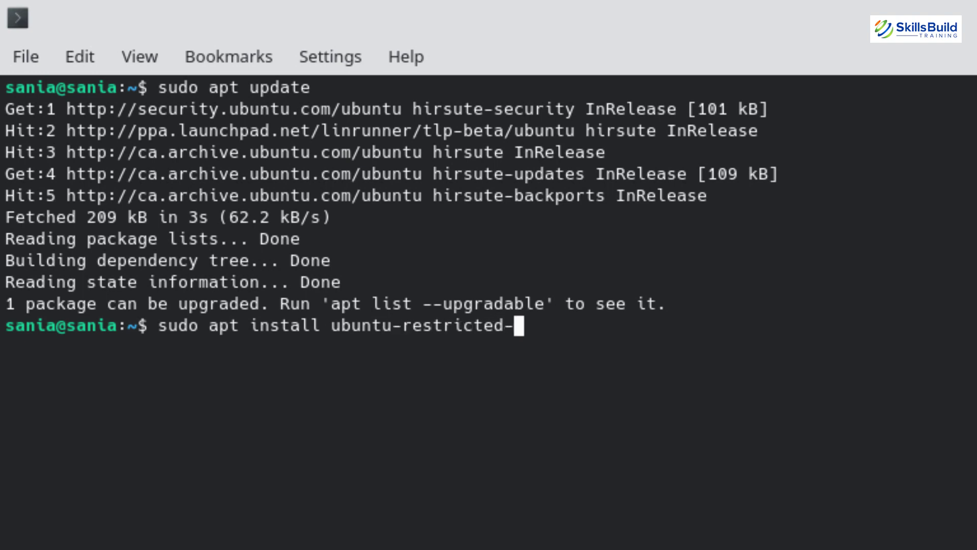
pyautogui.write('extras')
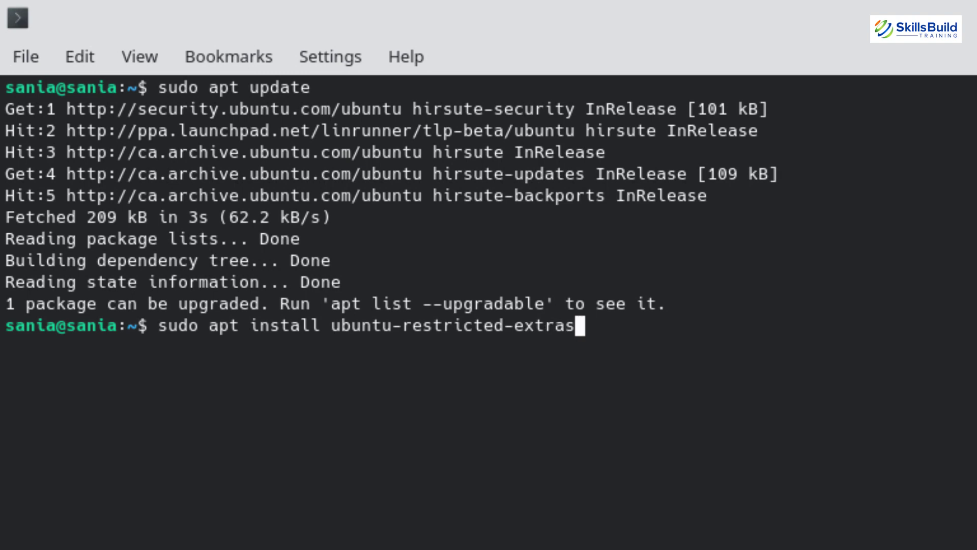
pyautogui.press('Return')
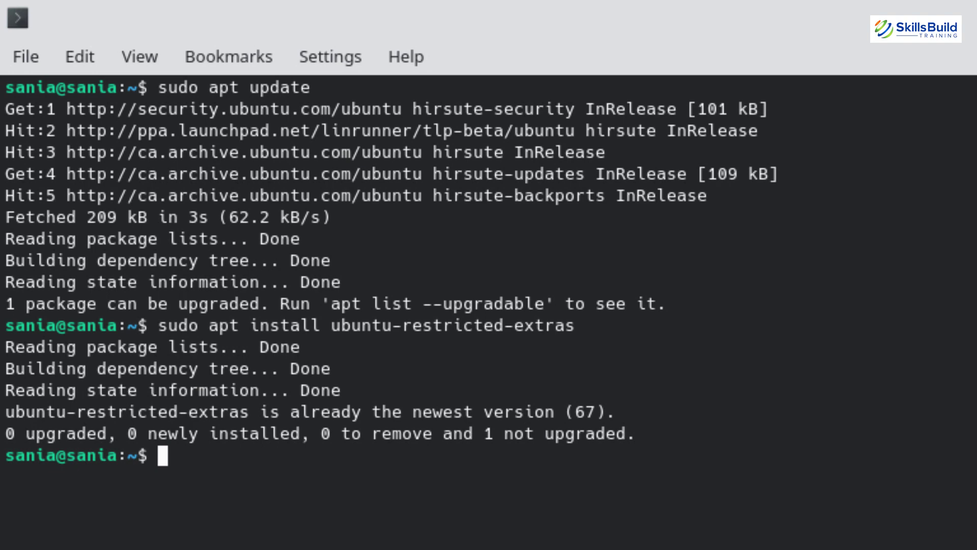
pyautogui.write('sudo apt')
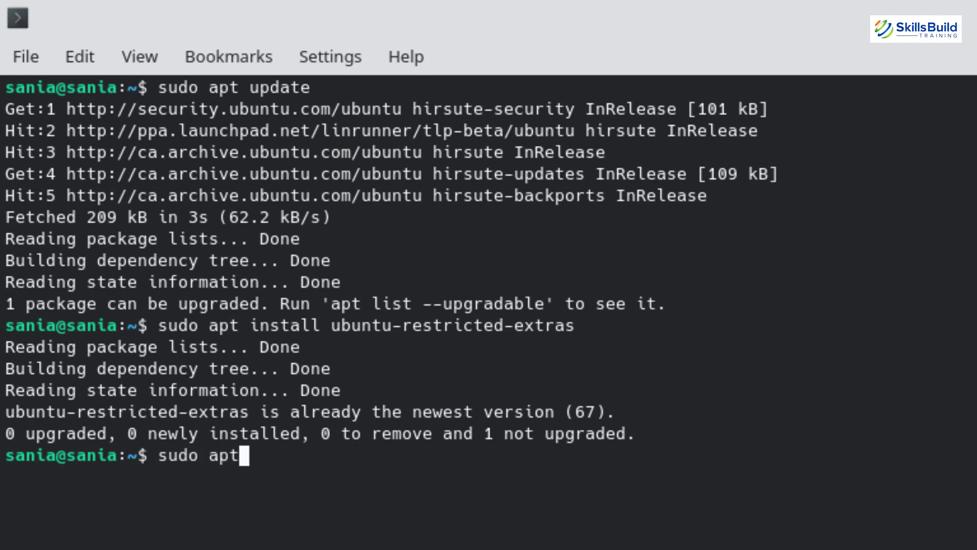
pyautogui.write(' install vl')
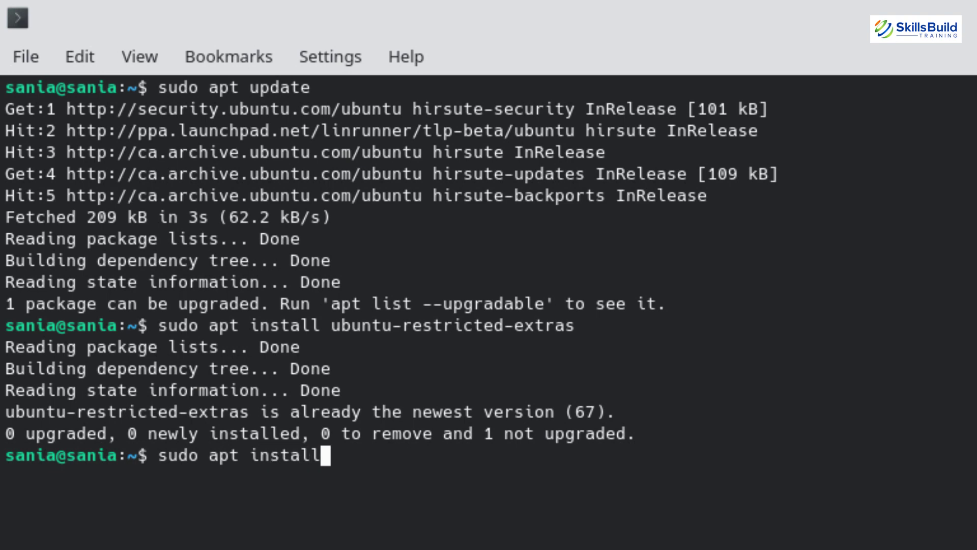
pyautogui.write('c')
pyautogui.press('Return')
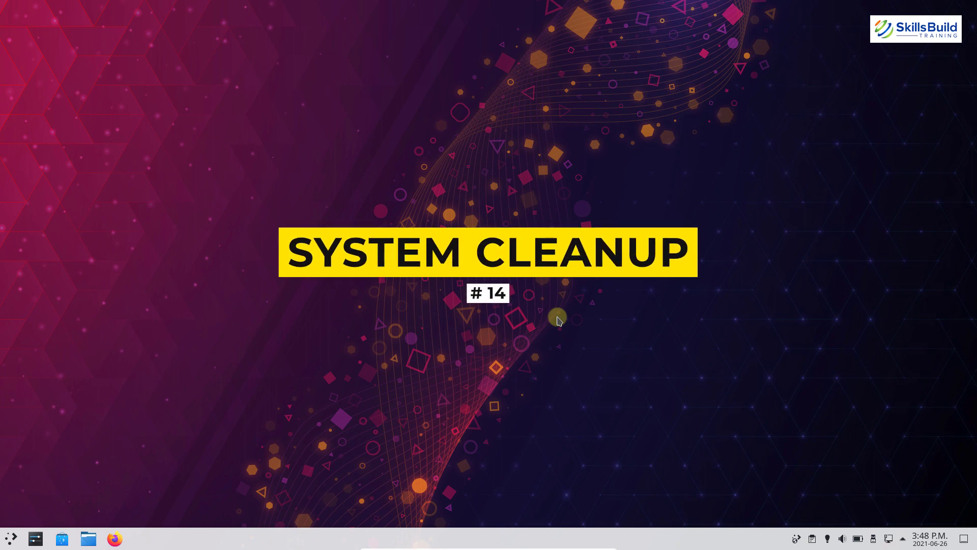
# - Clean the apt cache with sudo apt autoclean and sudo apt clean, then close Konsole
pyautogui.hotkey('ctrl', 'alt', 't')
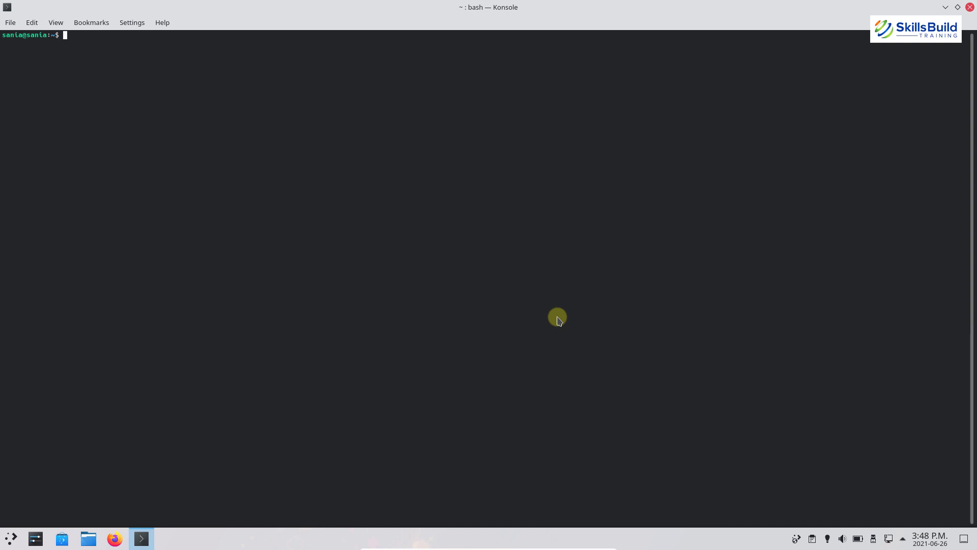
pyautogui.write('sudo apt autoclean')
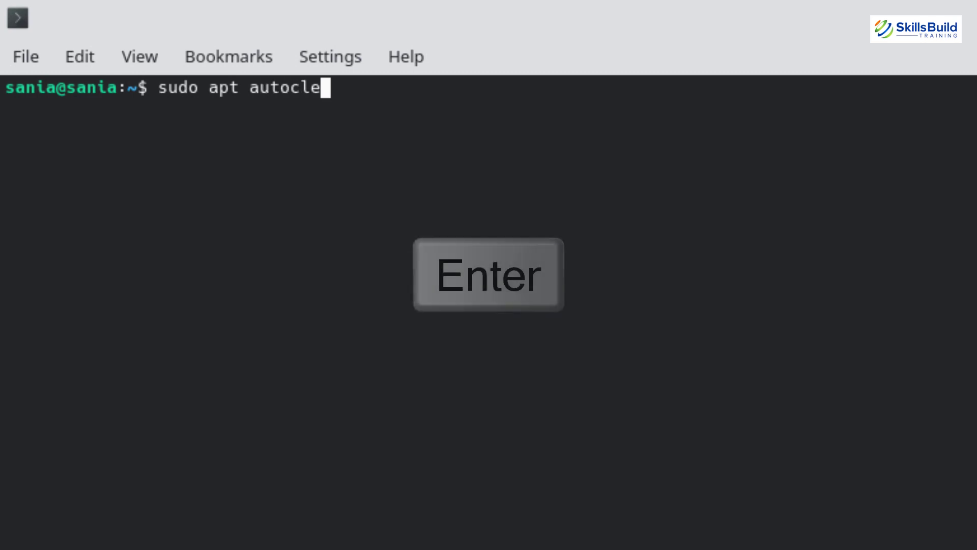
pyautogui.press('Return')
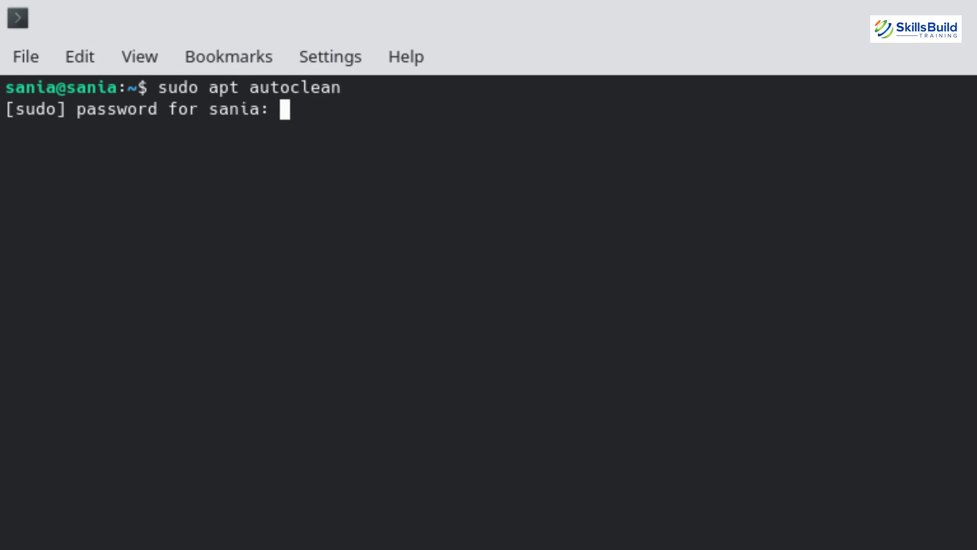
pyautogui.press('Return')
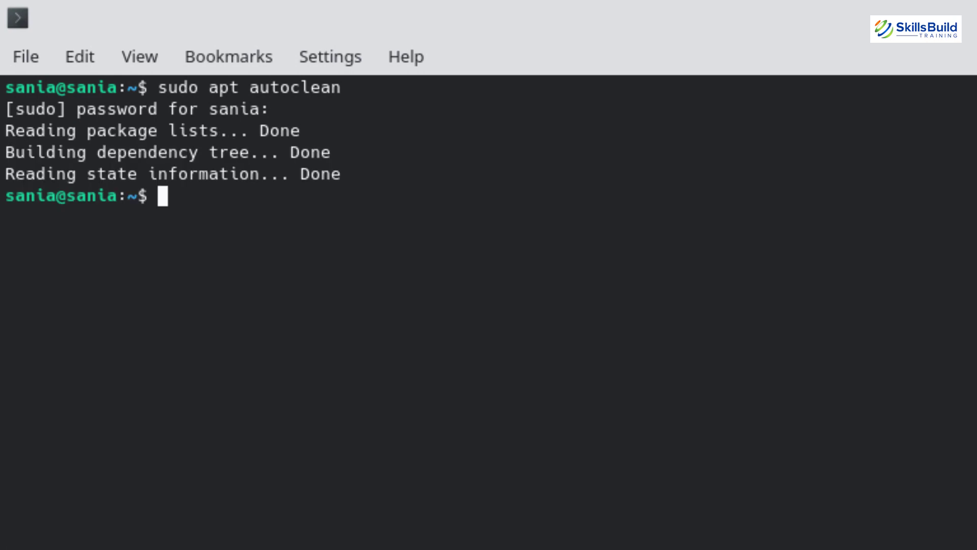
pyautogui.write('sudo apt')
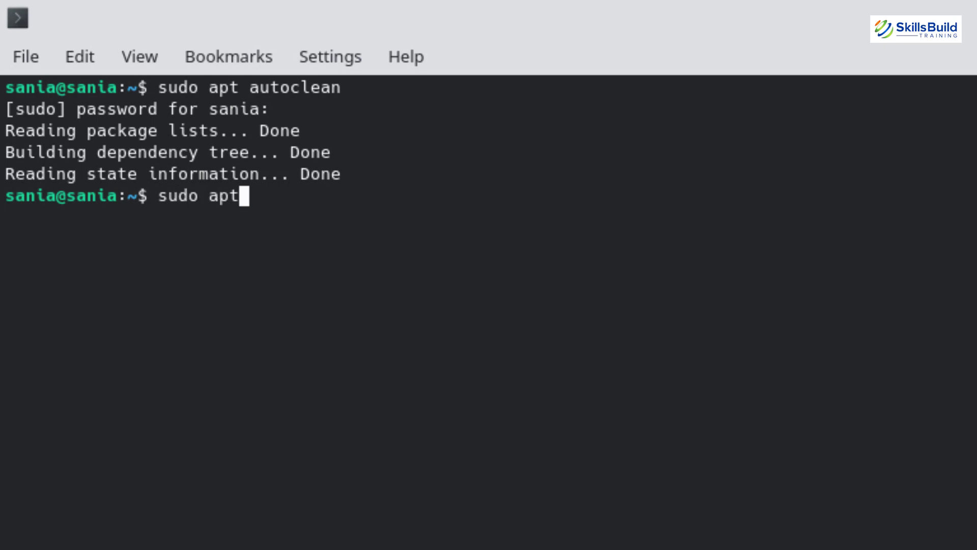
pyautogui.write(' clean')
pyautogui.press('Return')
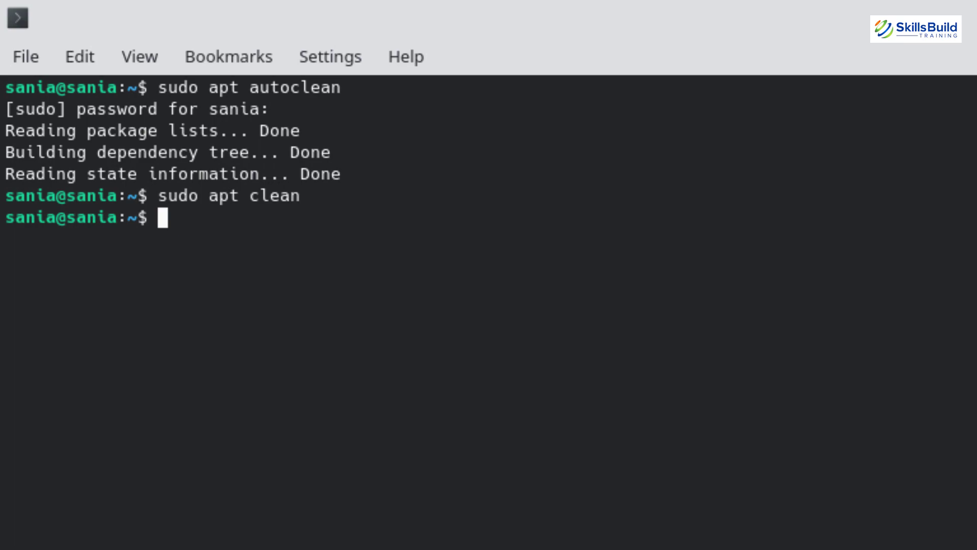
pyautogui.hotkey('alt', 'F4')
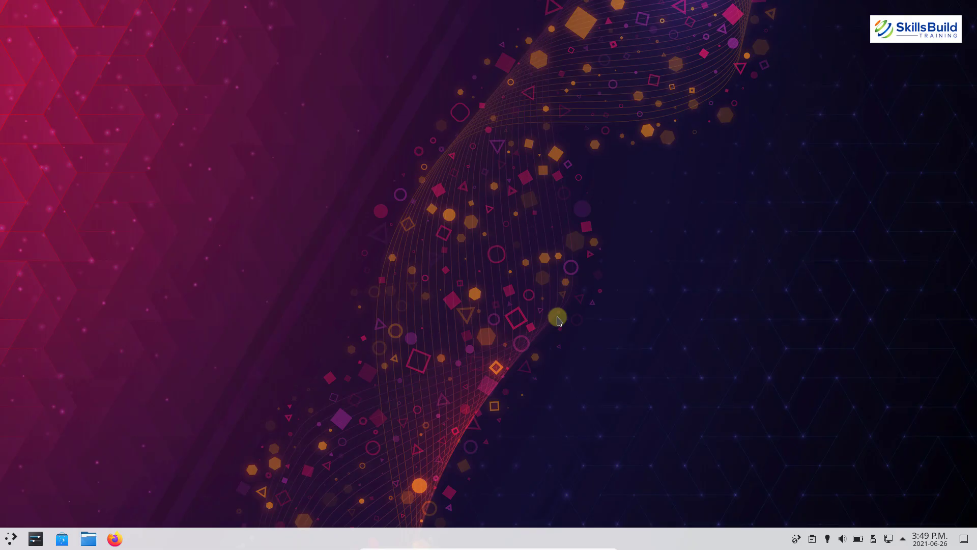